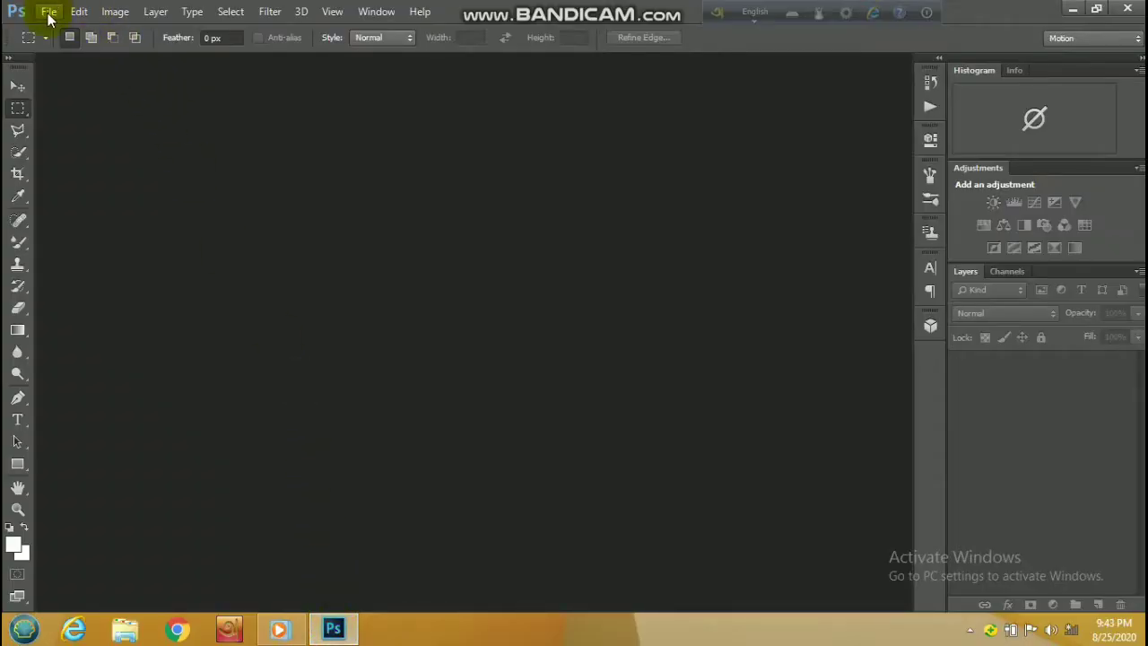
# - Open the photo women-s-green-and-white-floral-long-dress-2913786 from Downloads > New folder
pyautogui.click(48, 10)
pyautogui.click(56, 39)
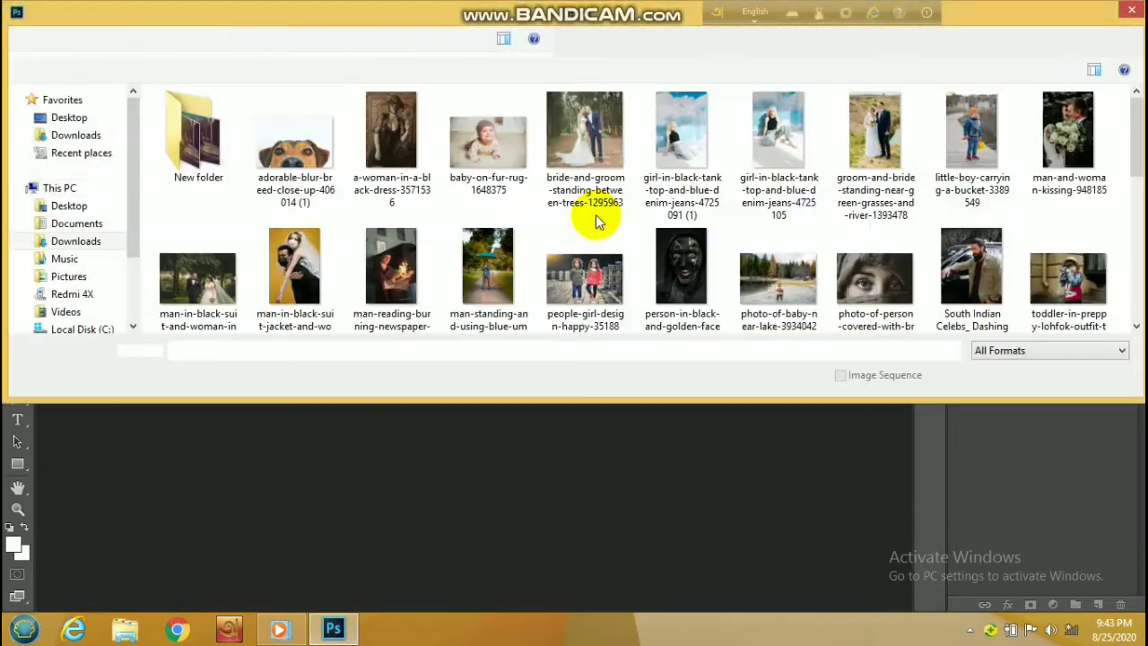
pyautogui.click(588, 176)
pyautogui.scroll(-2, 681, 234)
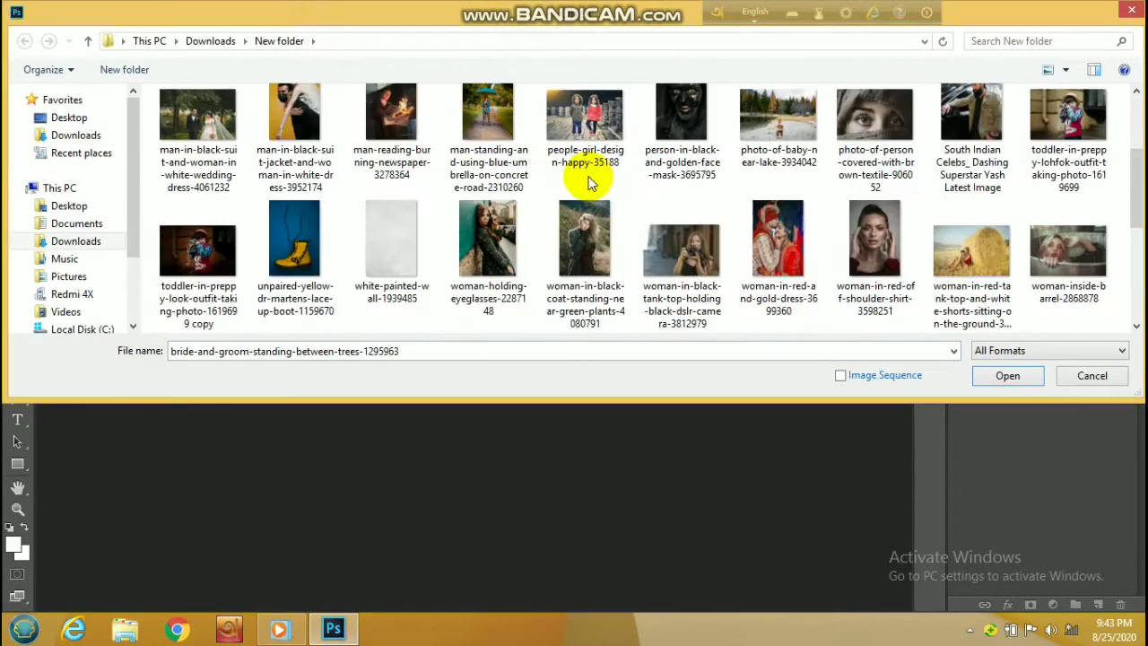
pyautogui.scroll(-3, 924, 269)
pyautogui.click(768, 267)
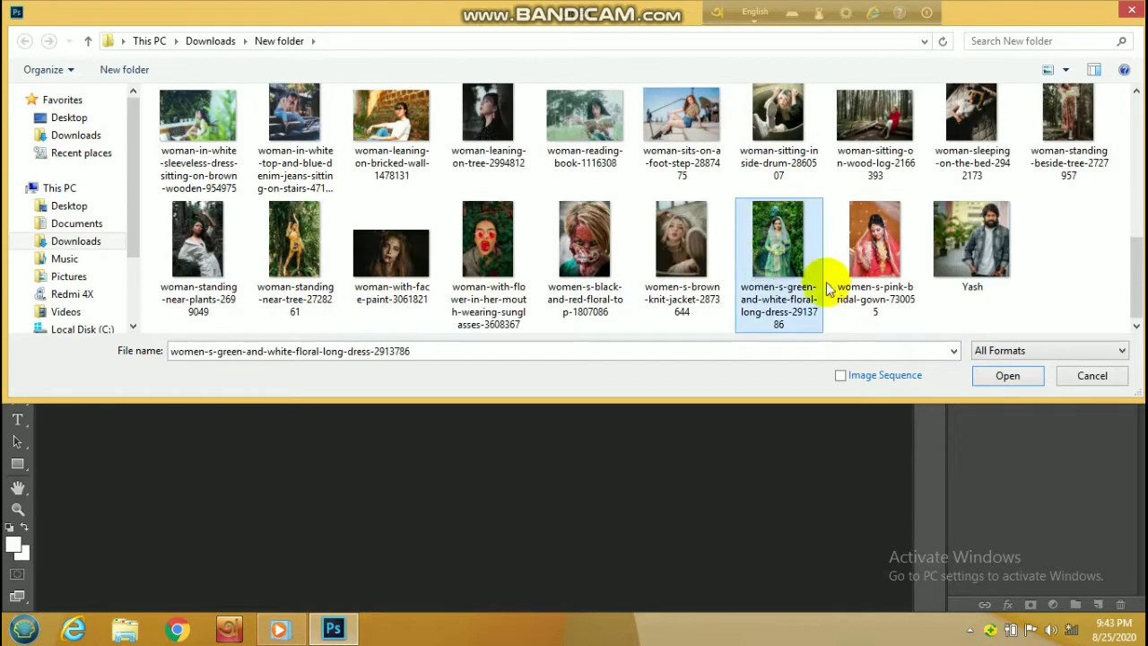
pyautogui.click(1001, 375)
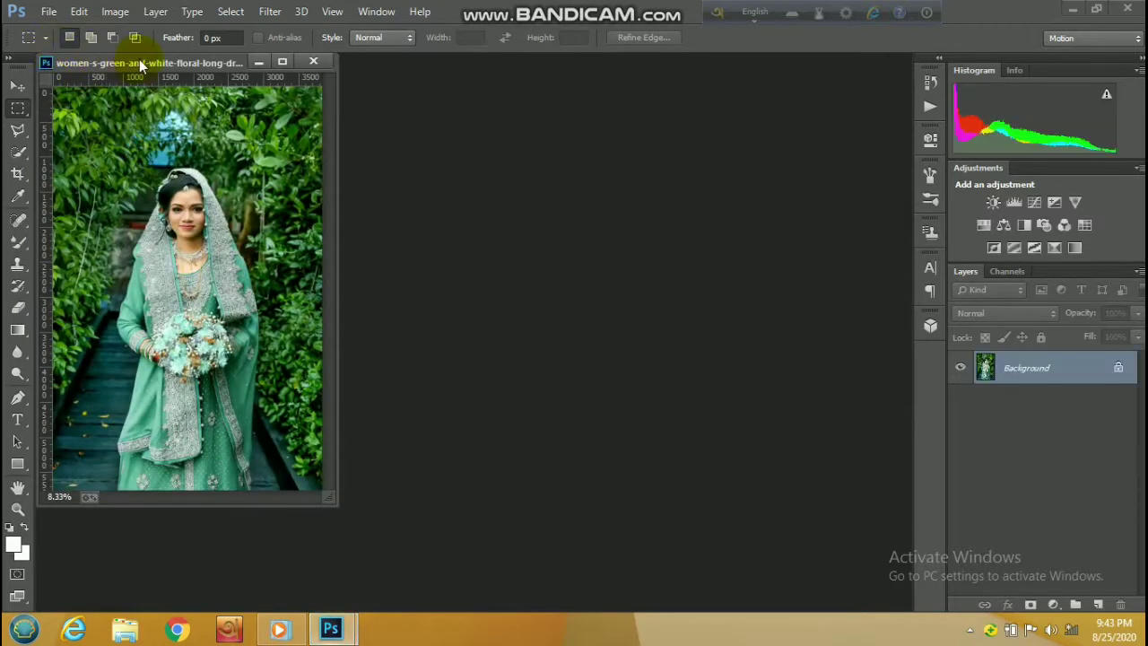
# - Dock the photo as a tab, zoom in on the bride's face and select the Spot Healing Brush
pyautogui.moveTo(143, 63); pyautogui.dragTo(323, 57)
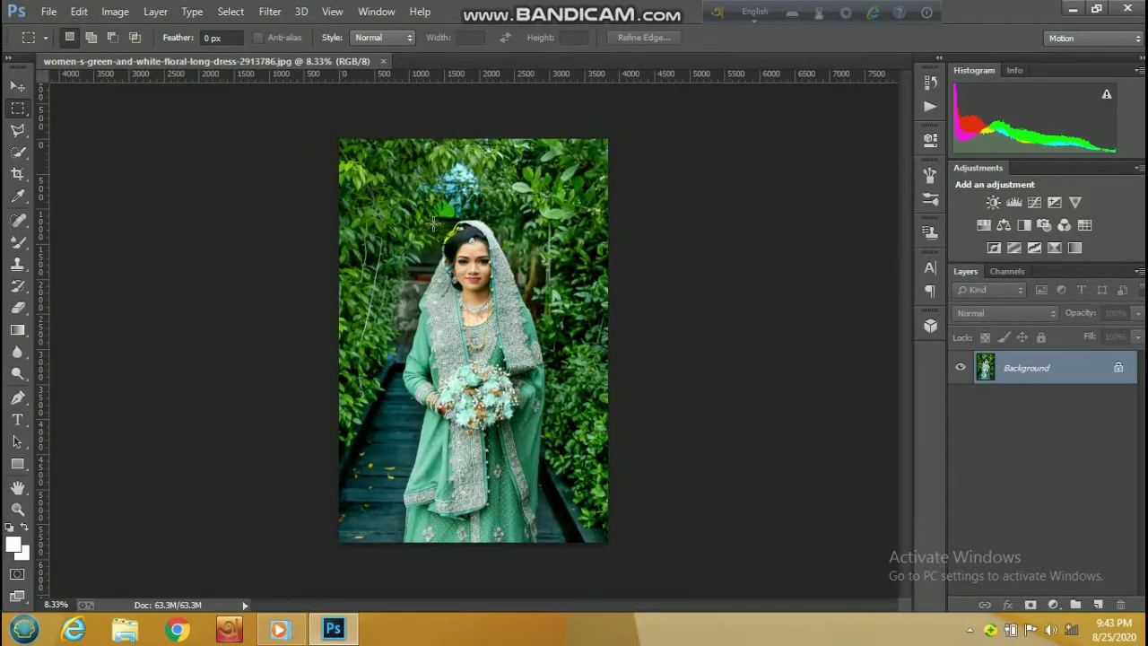
pyautogui.moveTo(509, 249); pyautogui.dragTo(443, 284)
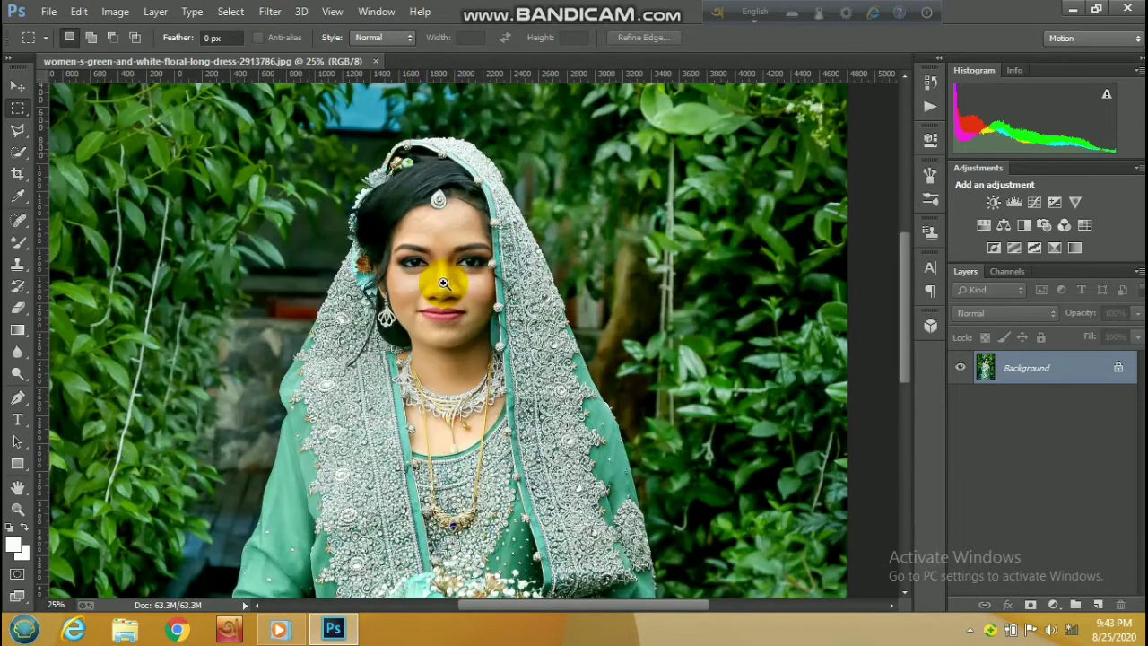
pyautogui.click(443, 284)
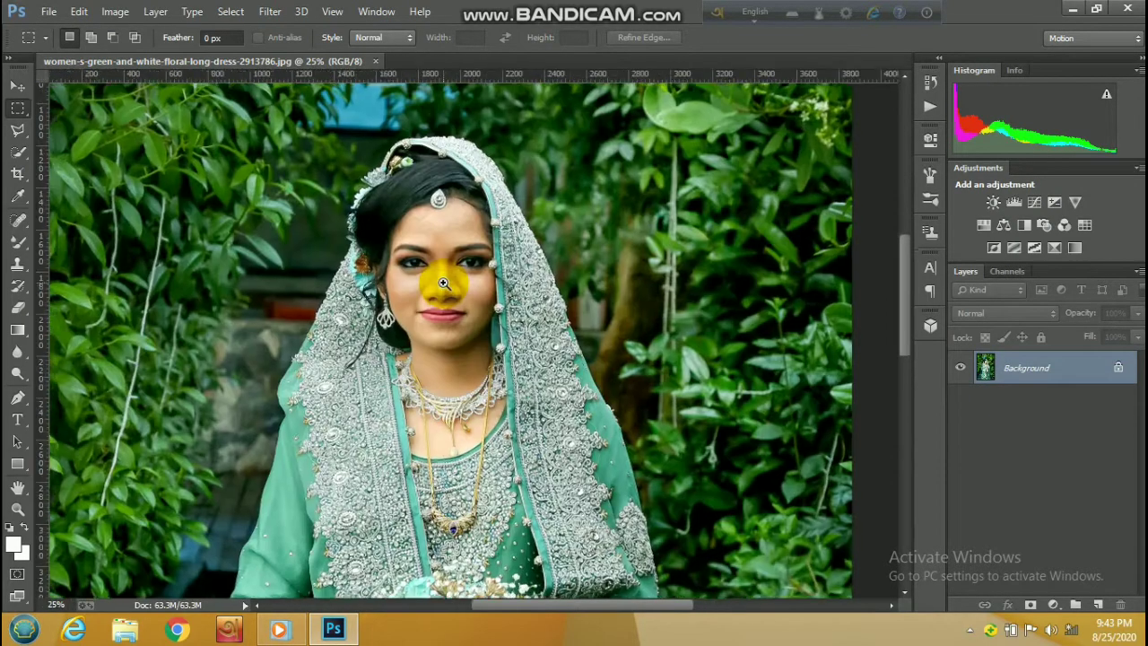
pyautogui.click(438, 269)
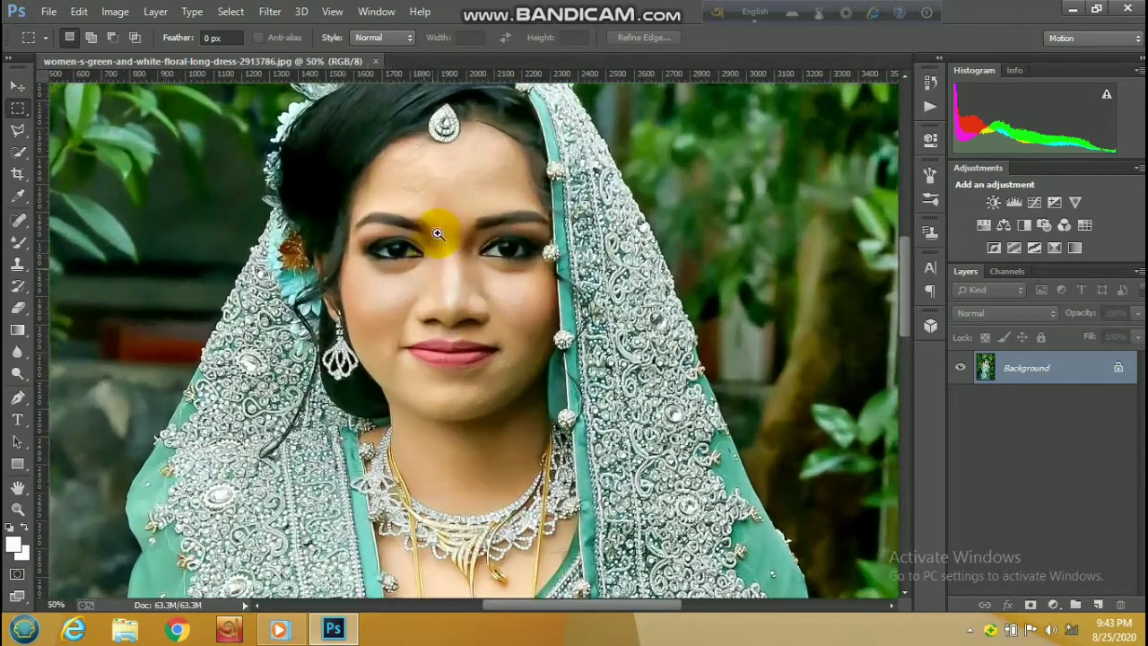
pyautogui.click(453, 238)
pyautogui.scroll(1, 454, 250)
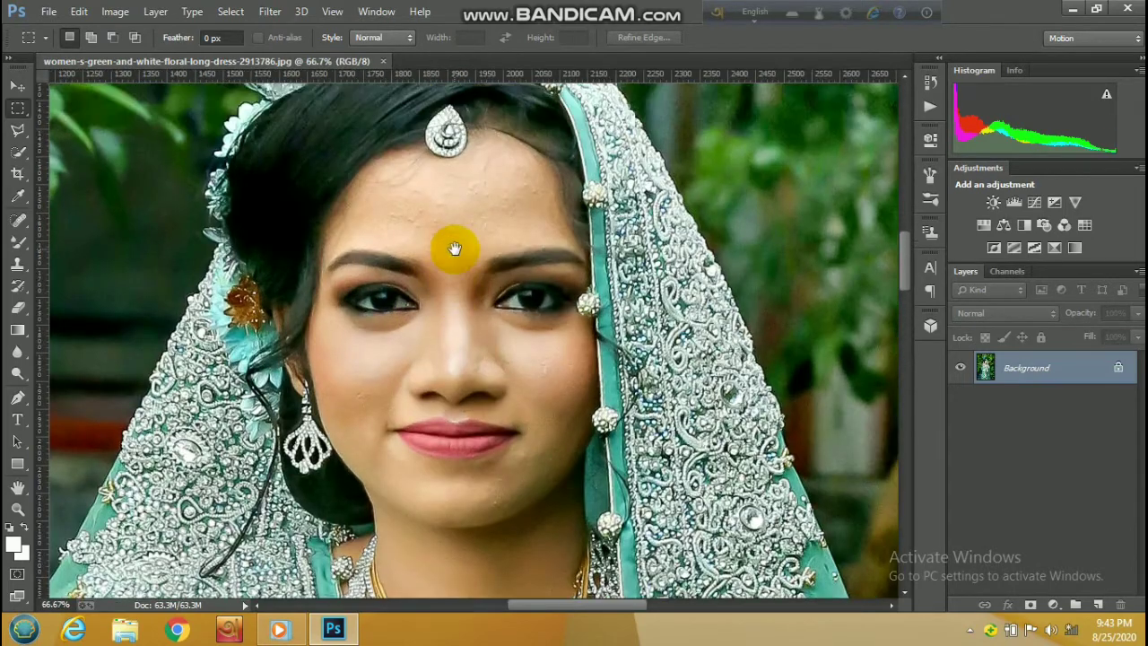
pyautogui.click(18, 221)
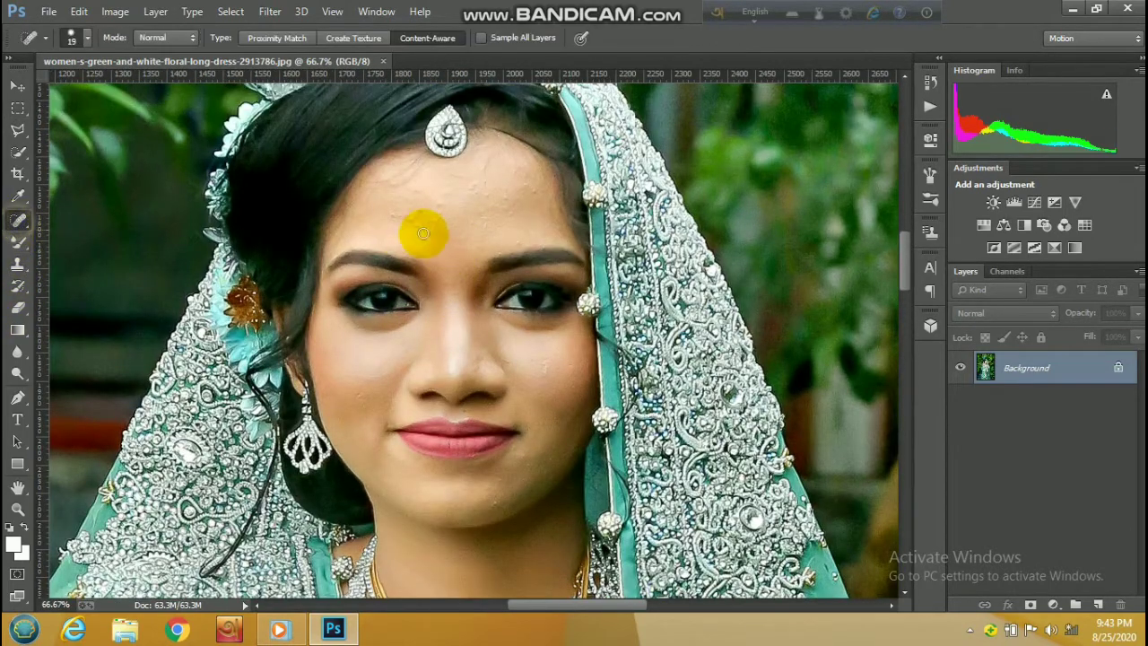
# - Set the Spot Healing Brush to 8 px and heal the first forehead blemishes
pyautogui.rightClick(502, 249)
pyautogui.moveTo(447, 257); pyautogui.dragTo(443, 253)
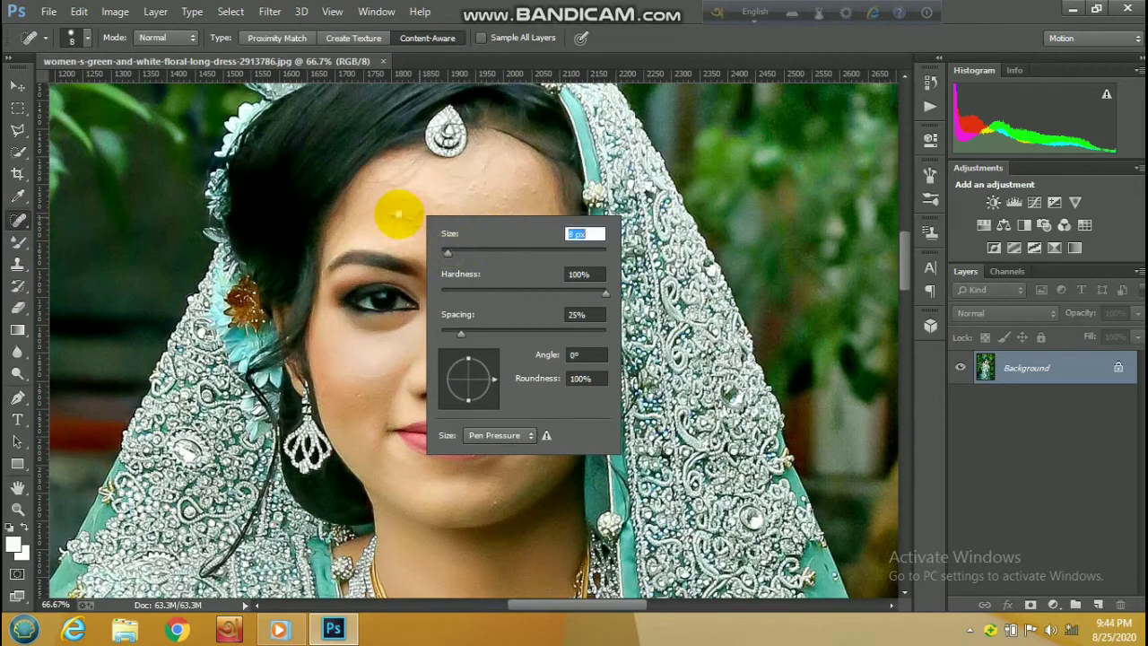
pyautogui.click(397, 213)
pyautogui.scroll(1, 397, 213)
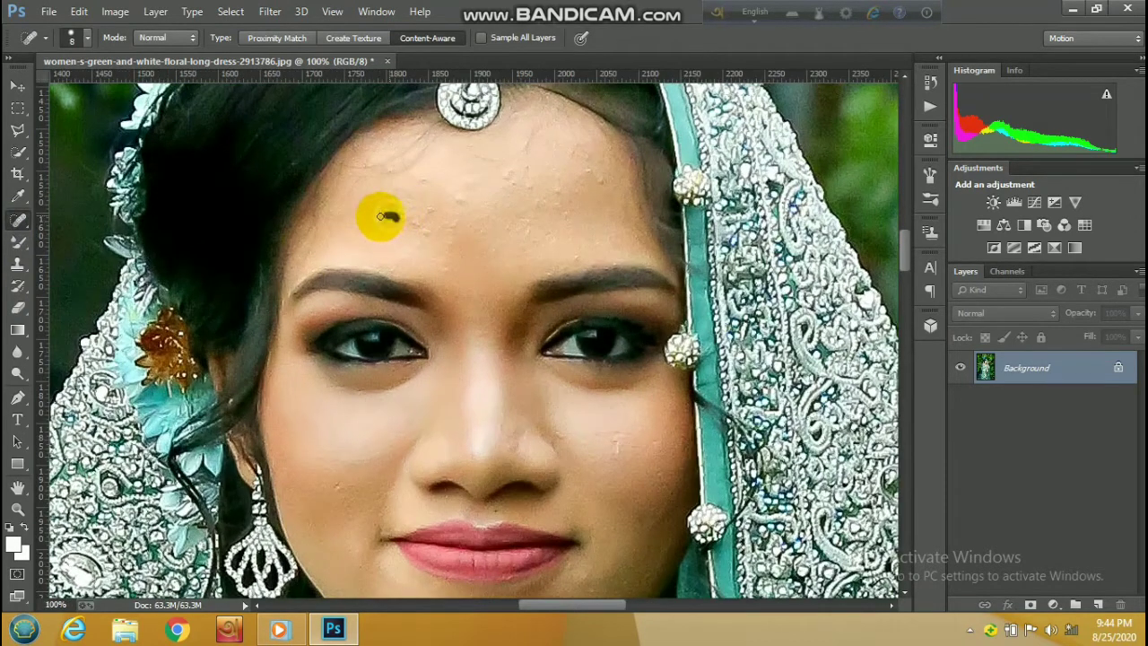
pyautogui.click(384, 215)
pyautogui.click(431, 211)
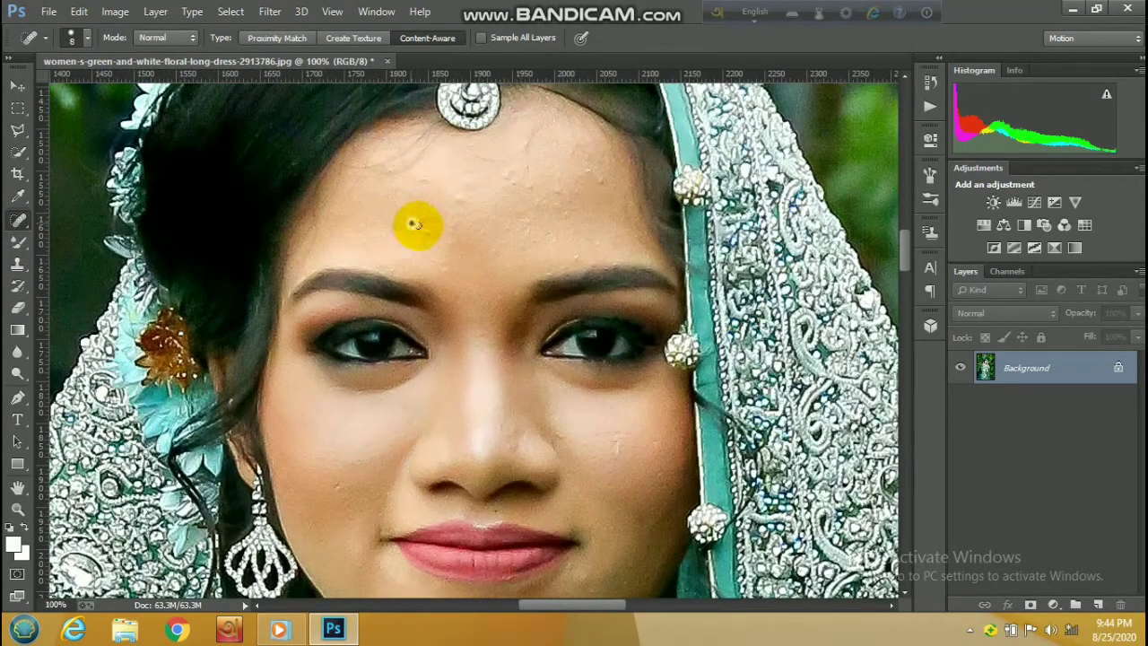
pyautogui.click(411, 222)
pyautogui.click(456, 224)
# - Heal the remaining blemishes on the upper forehead, near the right eyebrow and on the cheek
pyautogui.click(507, 171)
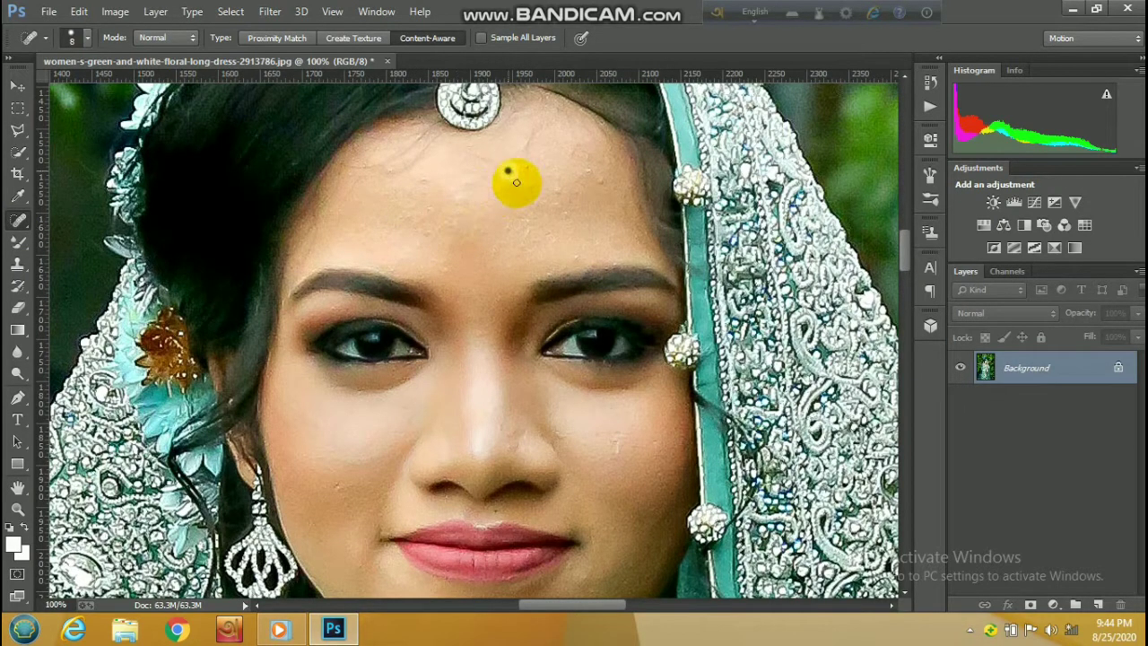
pyautogui.click(533, 184)
pyautogui.click(587, 176)
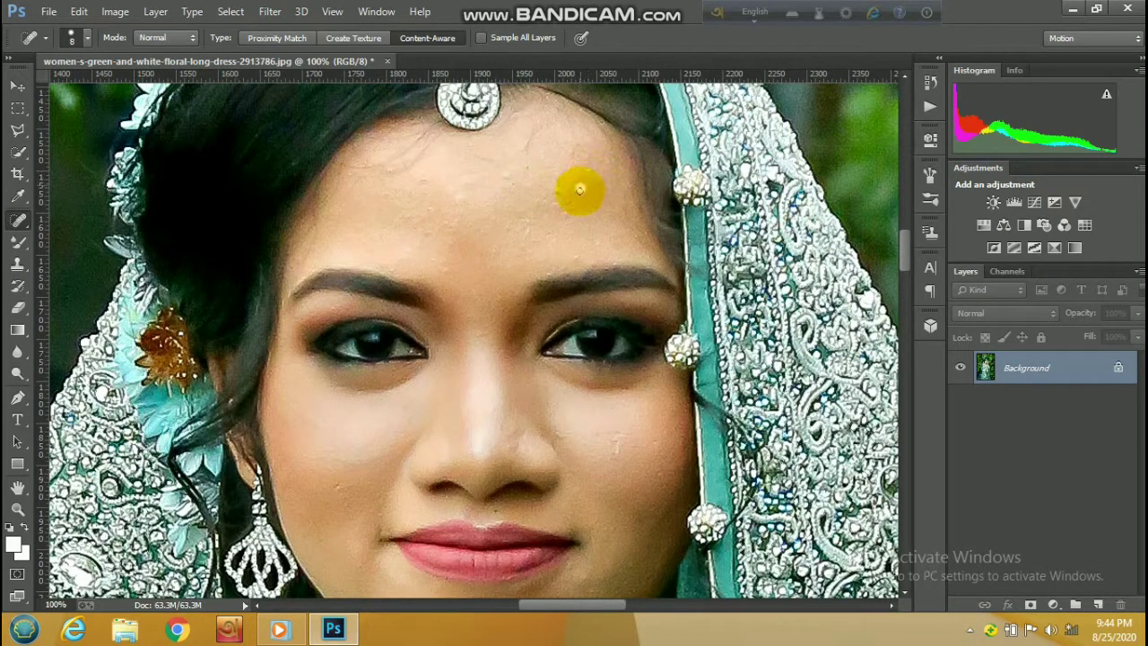
pyautogui.click(549, 205)
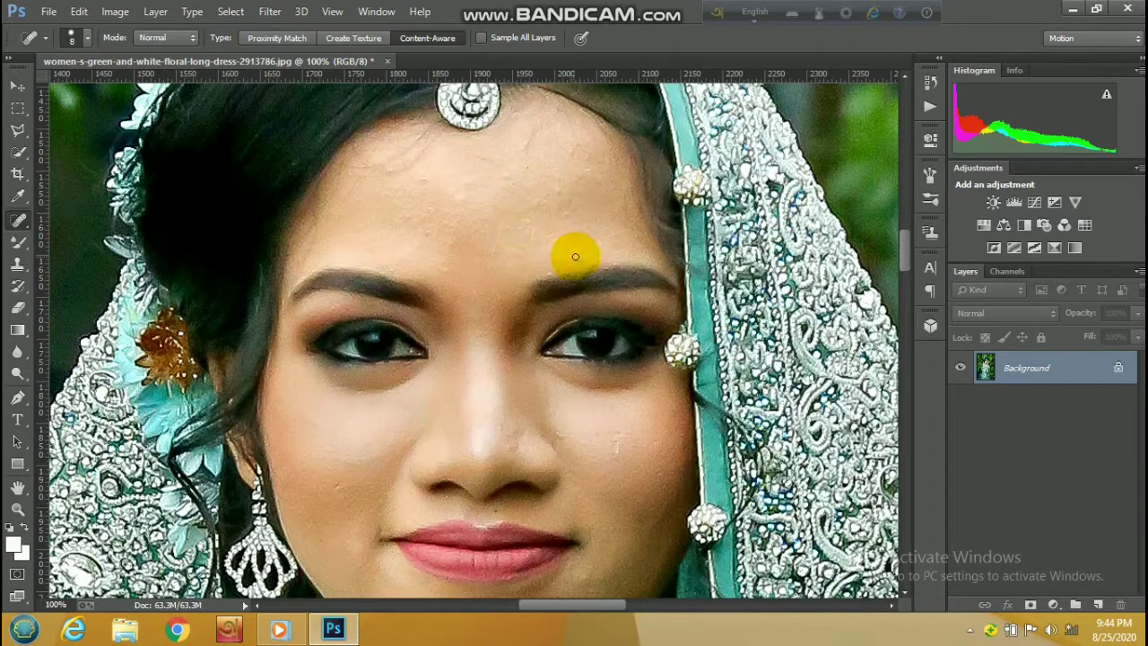
pyautogui.click(545, 266)
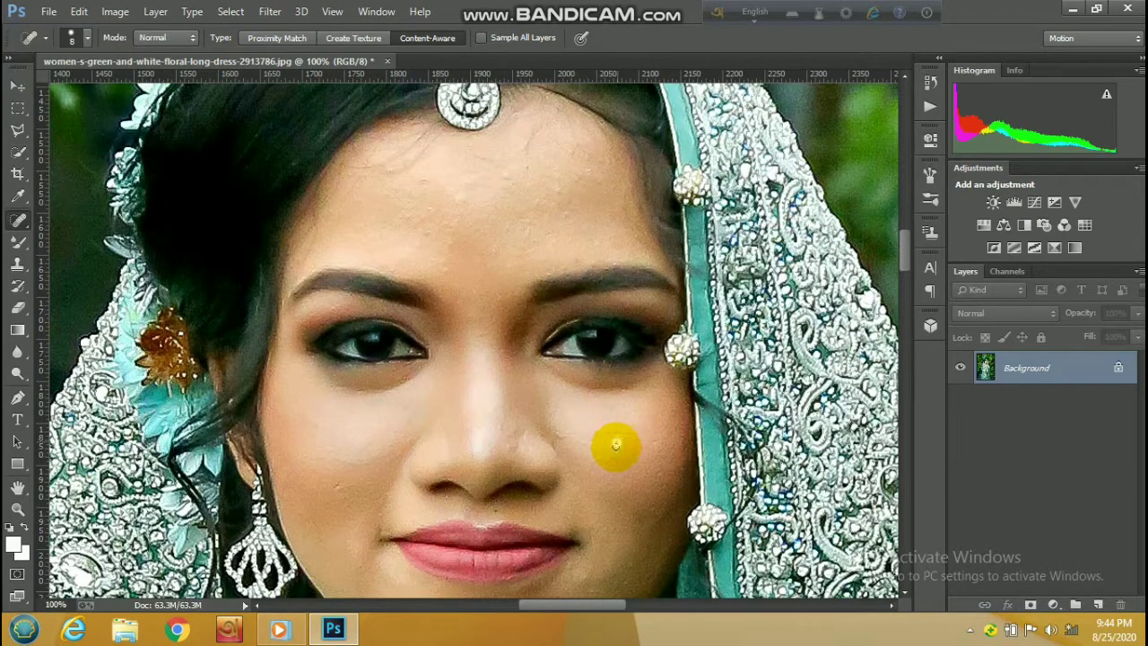
pyautogui.moveTo(616, 444); pyautogui.dragTo(613, 461)
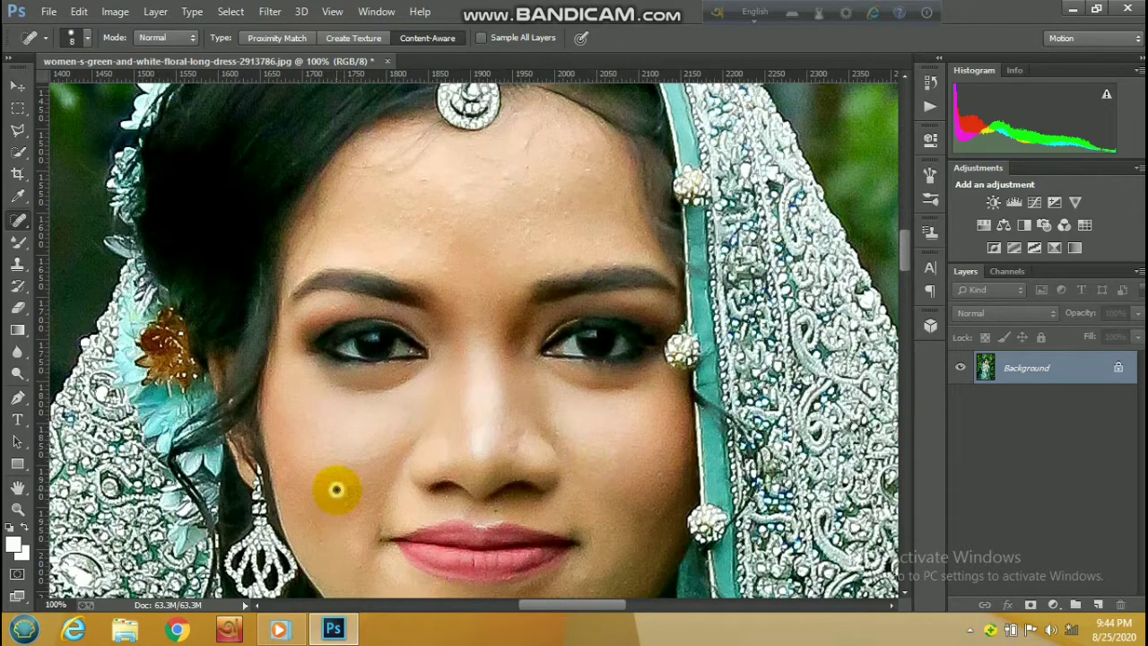
# - Zoom back out to view the whole photo
pyautogui.hotkey('alt', 'space')
pyautogui.scroll(-1, 431, 372)
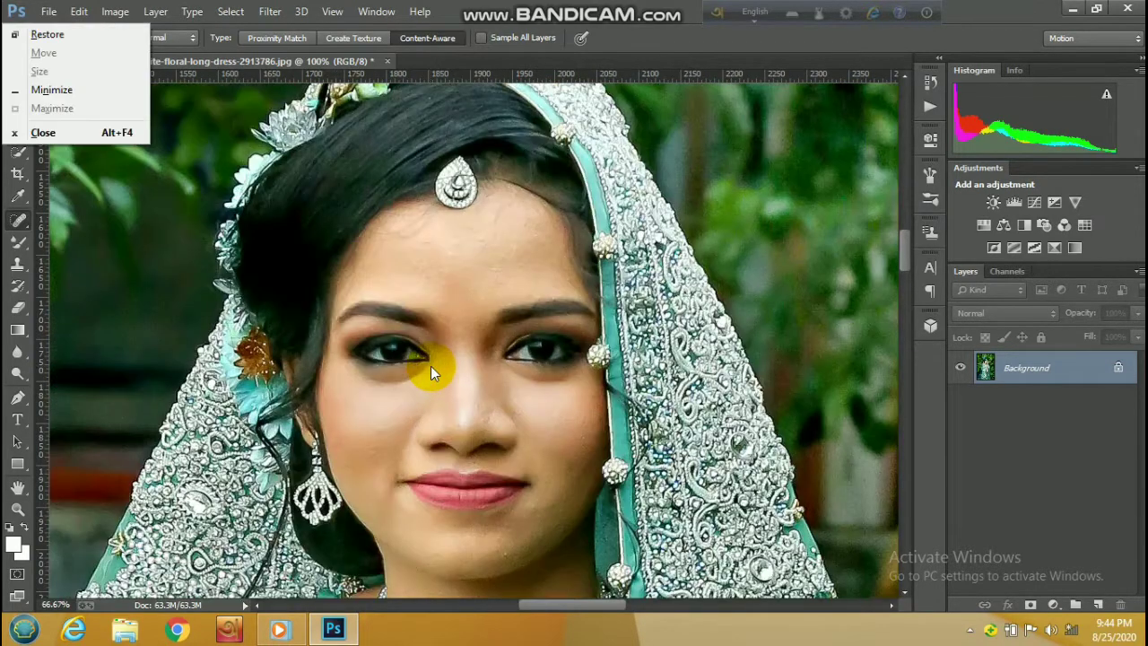
pyautogui.scroll(-1, 430, 365)
pyautogui.scroll(1, 430, 365)
pyautogui.scroll(-1, 430, 365)
pyautogui.scroll(1, 430, 366)
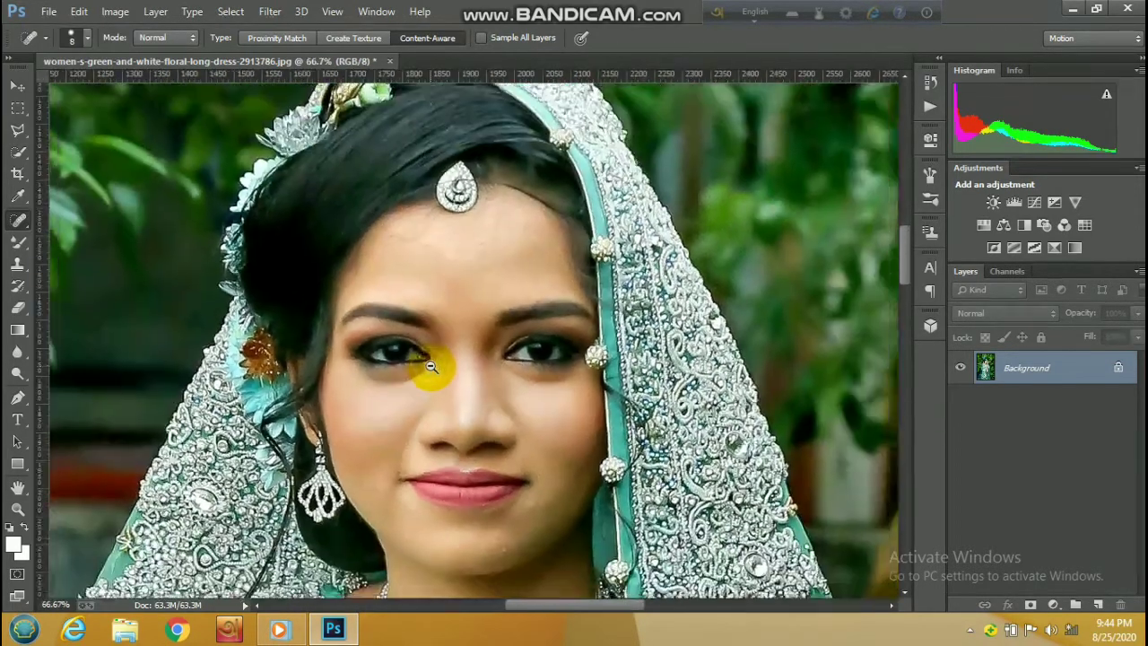
pyautogui.scroll(-1, 431, 366)
pyautogui.scroll(-1, 430, 366)
pyautogui.scroll(-1, 430, 366)
pyautogui.scroll(-1, 430, 366)
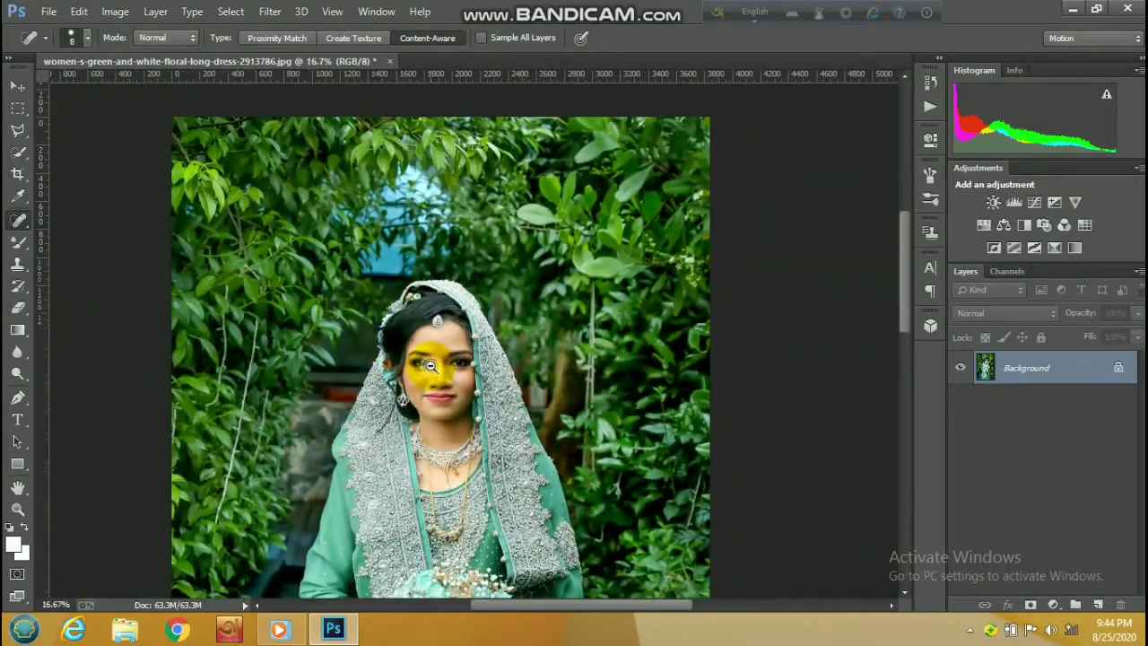
pyautogui.scroll(-1, 431, 366)
pyautogui.scroll(-1, 410, 384)
pyautogui.scroll(1, 461, 200)
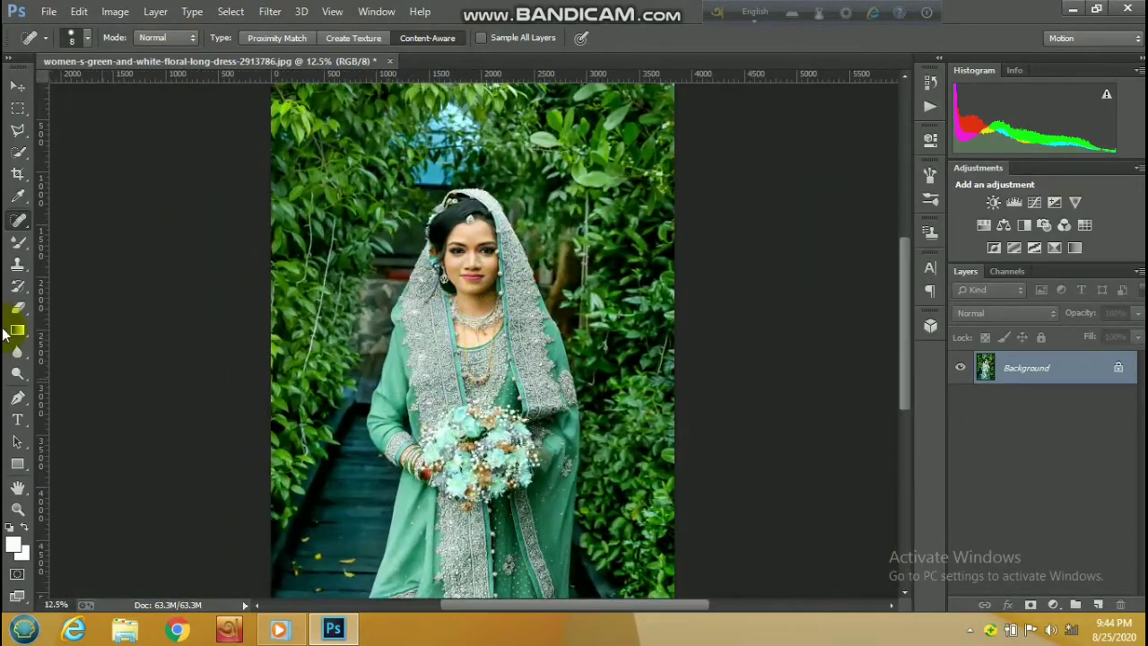
# - Add a Selective Color layer setting Greens to Magenta +26, Yellow -59, Black +24
pyautogui.click(1052, 604)
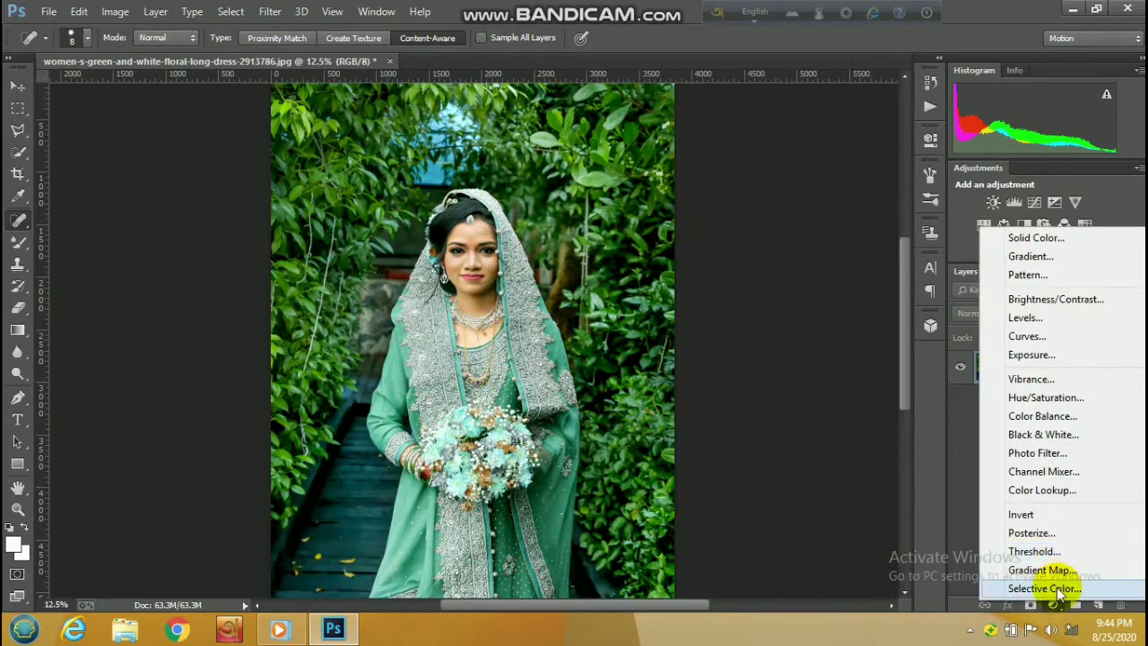
pyautogui.click(1066, 587)
pyautogui.click(820, 201)
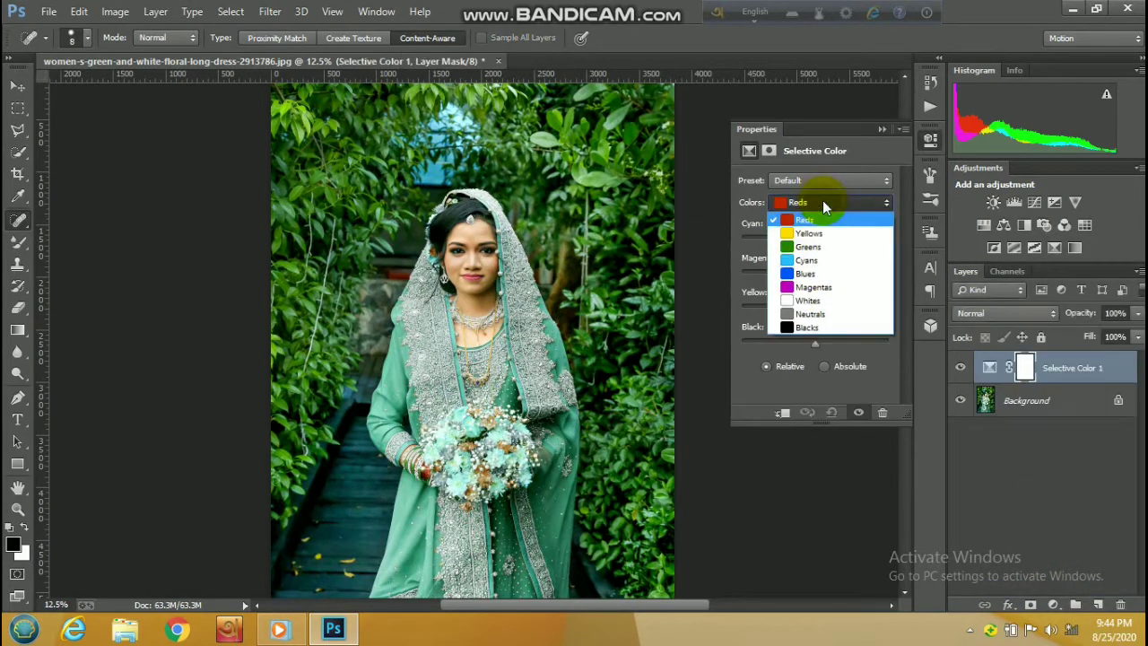
pyautogui.click(806, 247)
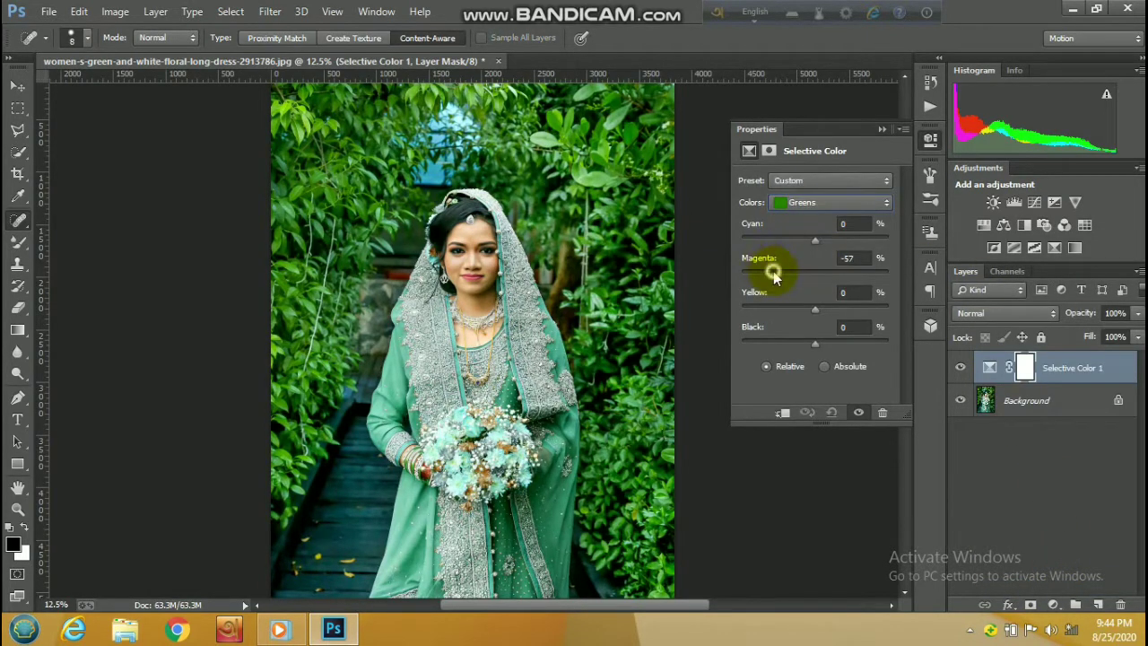
pyautogui.moveTo(772, 270)
pyautogui.mouseDown()
pyautogui.moveTo(836, 275)
pyautogui.moveTo(775, 305)
pyautogui.moveTo(843, 308)
pyautogui.mouseUp()
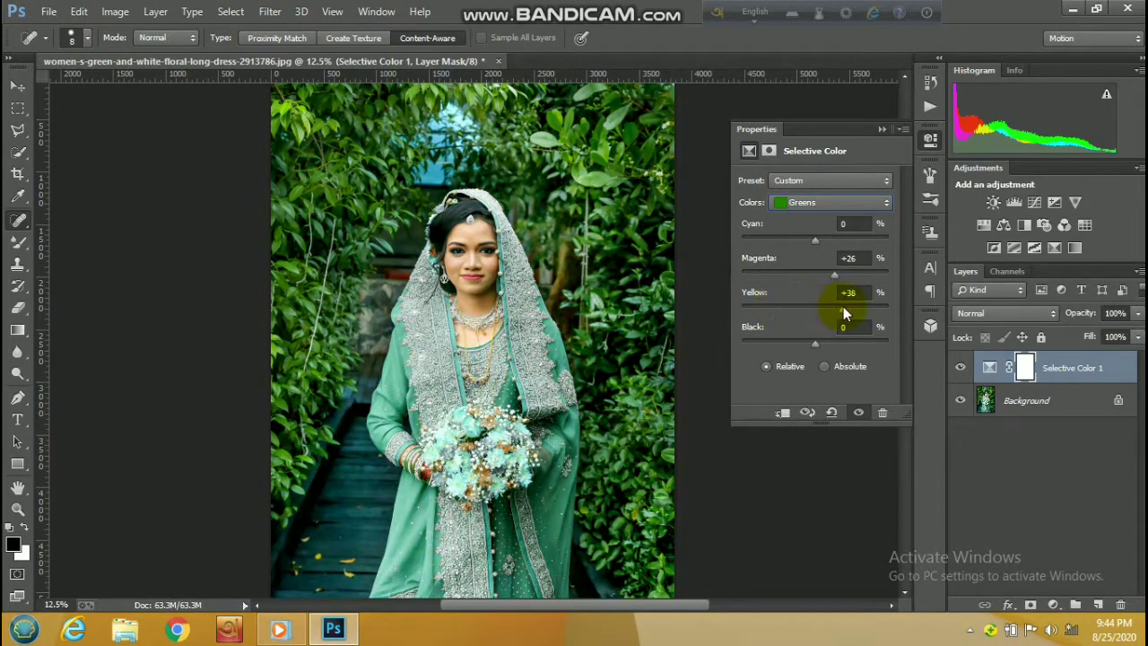
pyautogui.moveTo(785, 345); pyautogui.dragTo(832, 342)
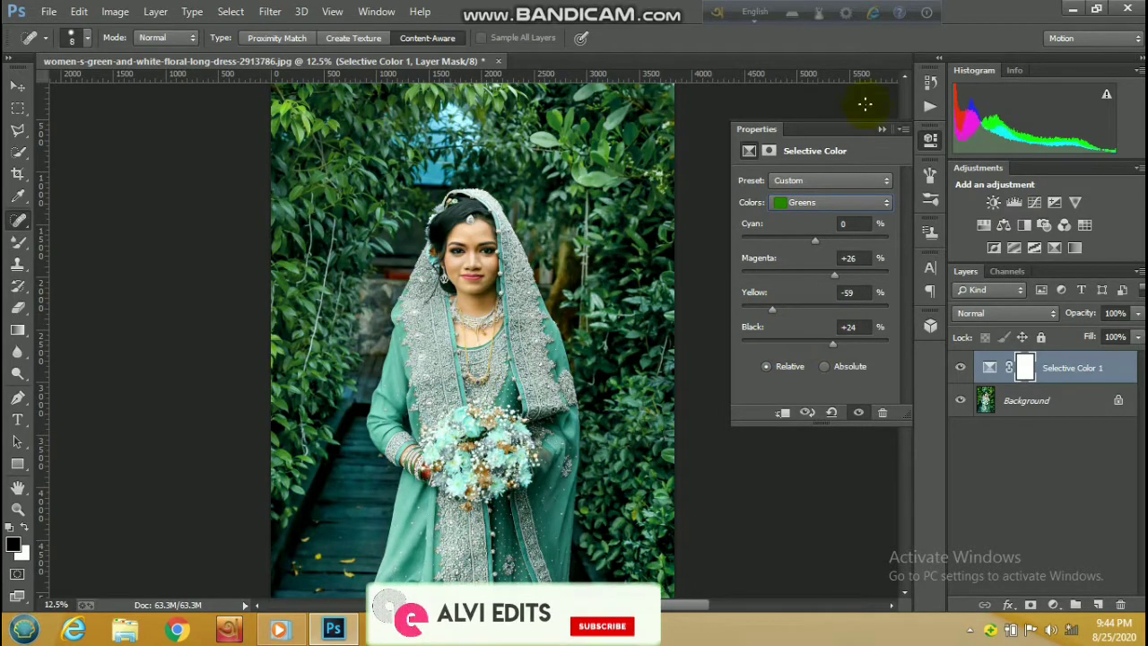
# - Toggle Selective Color 1's visibility to compare the foliage before and after
pyautogui.click(882, 130)
pyautogui.hotkey('ctrl', 'alt', '-')
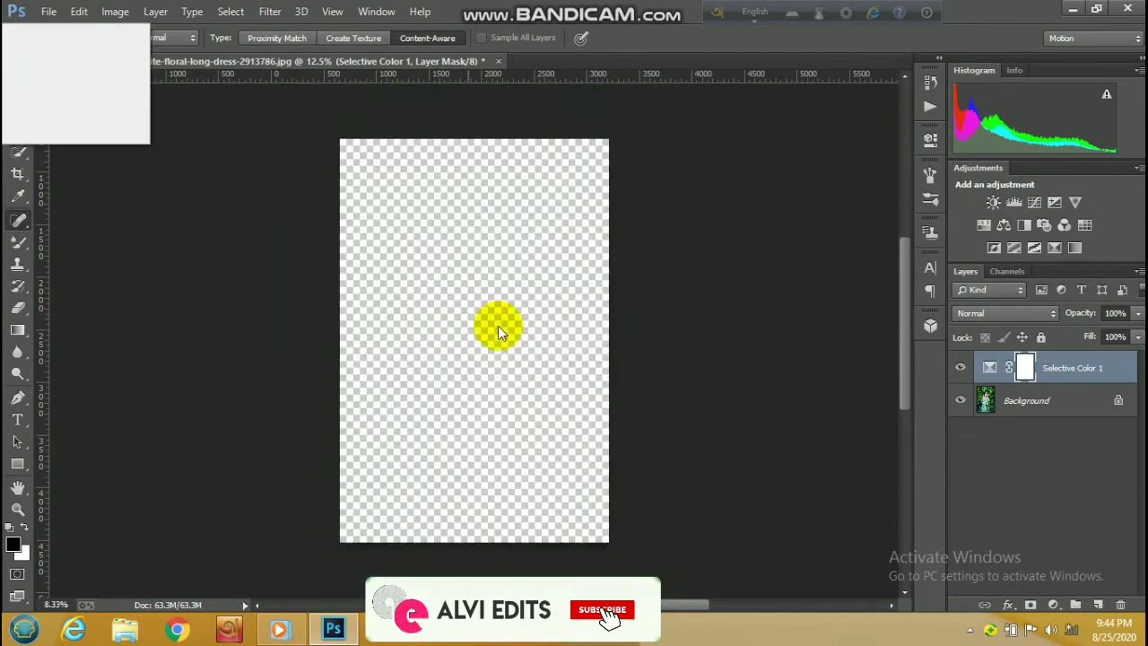
pyautogui.click(981, 401)
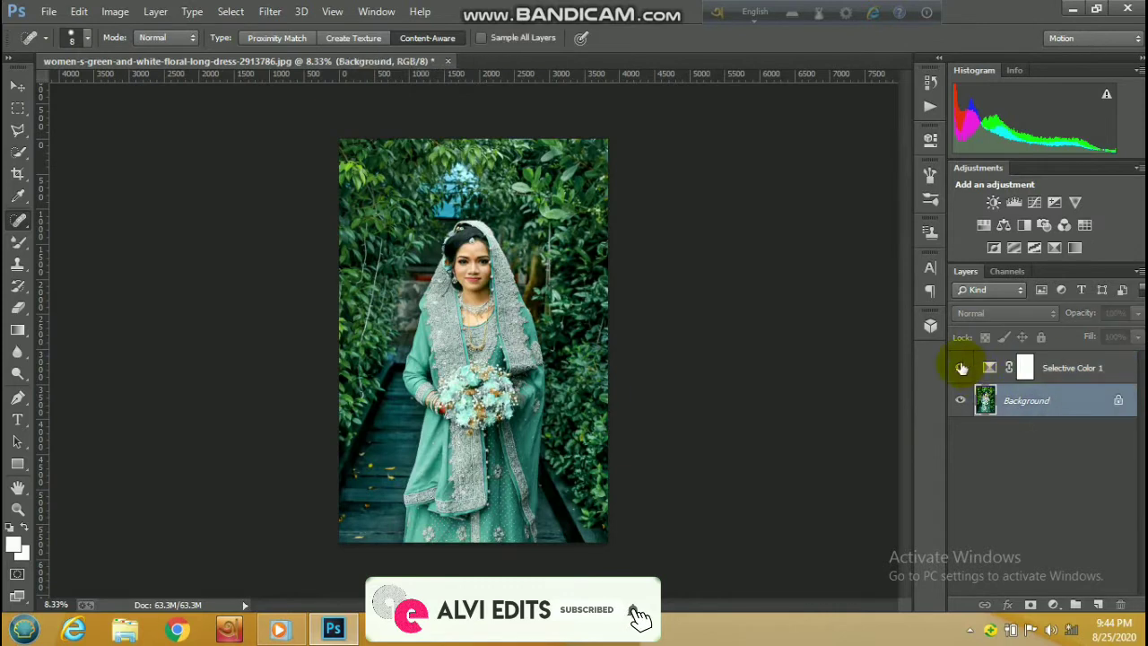
pyautogui.click(961, 368)
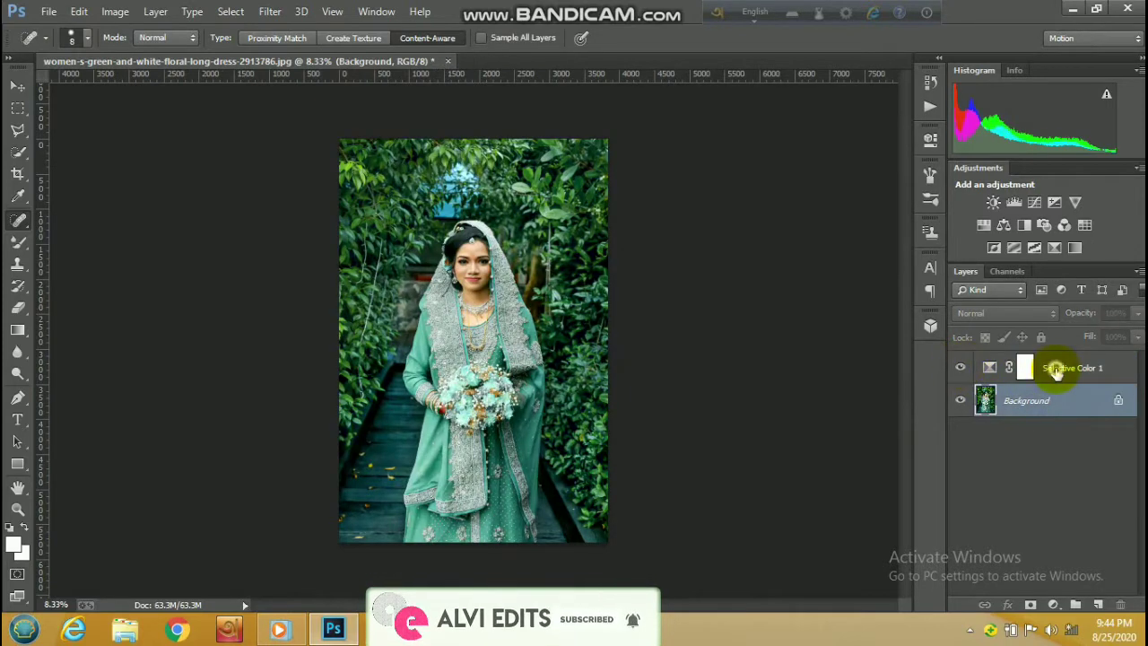
pyautogui.click(1050, 369)
pyautogui.click(960, 367)
pyautogui.click(960, 367)
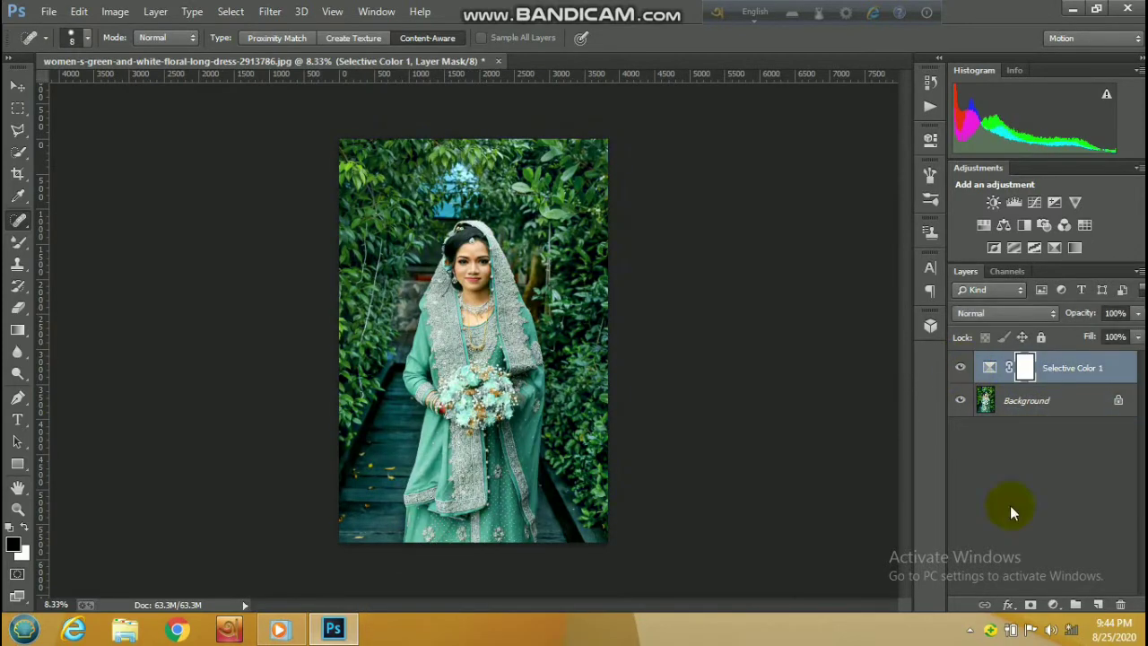
# - Clip Selective Color 1 to the Background photo
pyautogui.click(1054, 605)
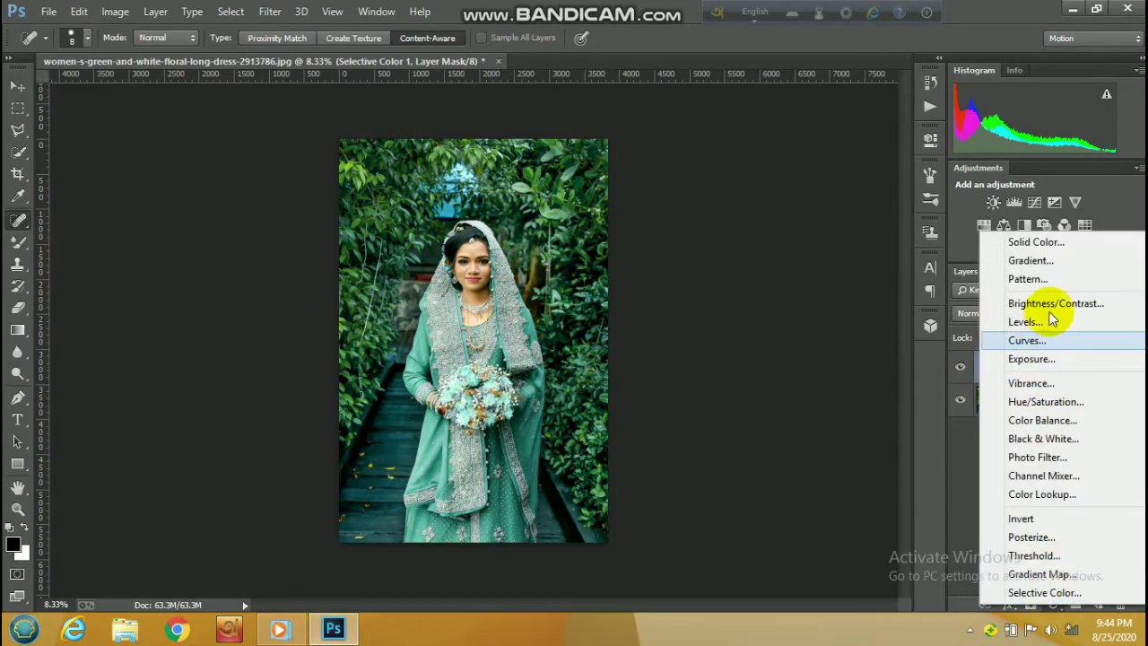
pyautogui.click(958, 468)
pyautogui.rightClick(984, 366)
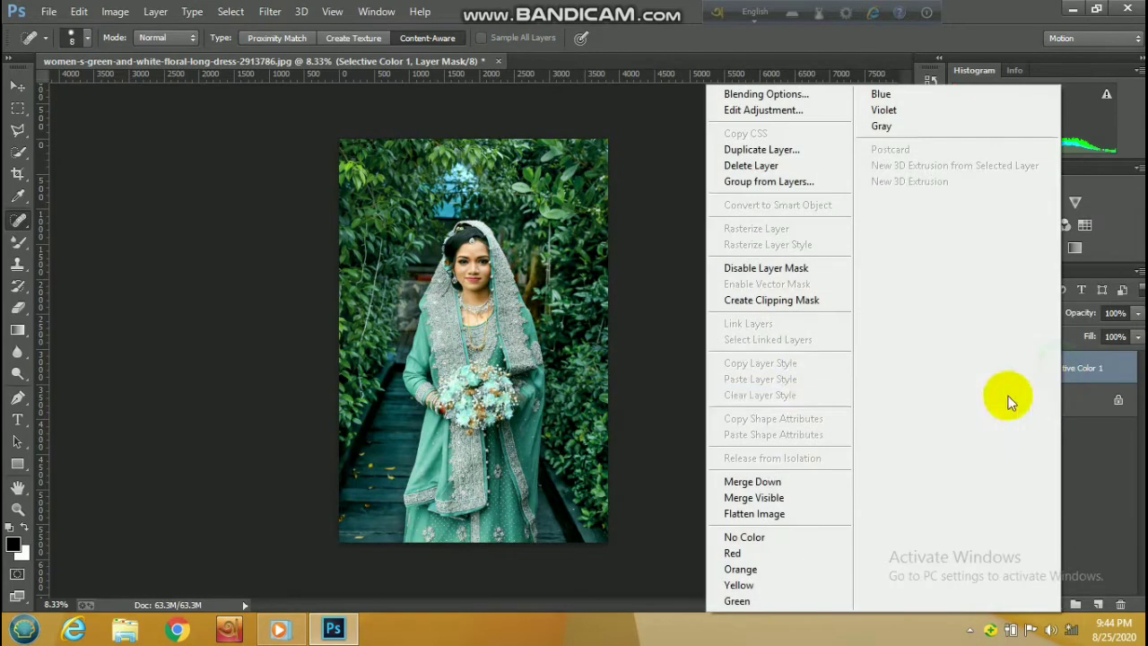
pyautogui.click(807, 299)
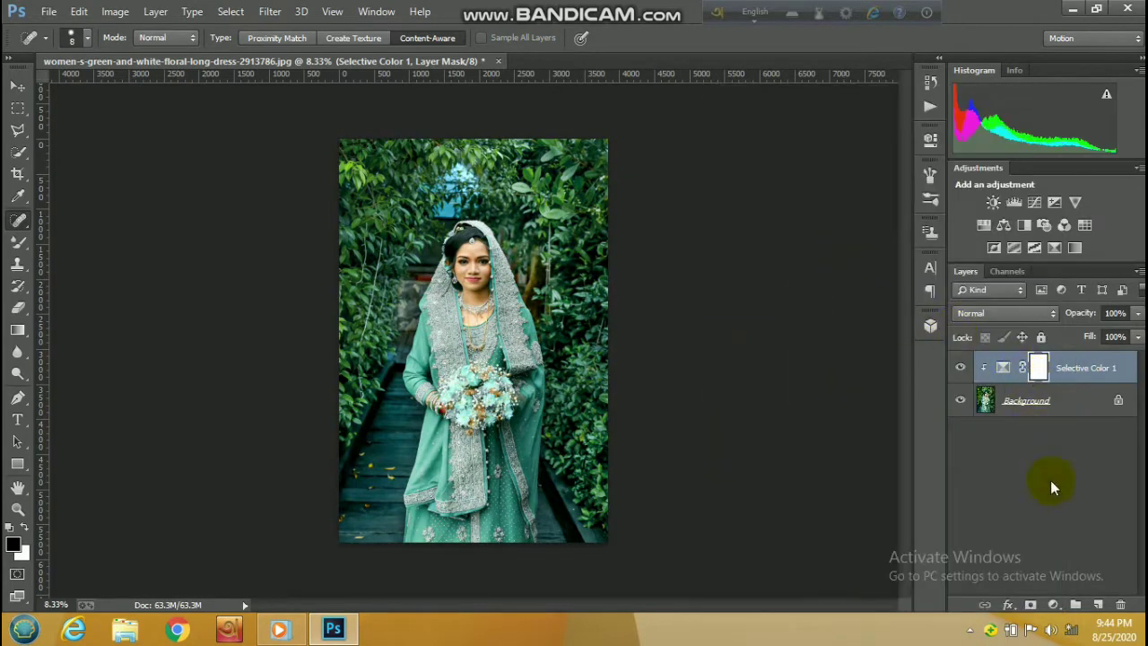
# - Add a Hue/Saturation layer targeting Greens: Hue -20, Saturation -43, Lightness -30
pyautogui.click(1054, 605)
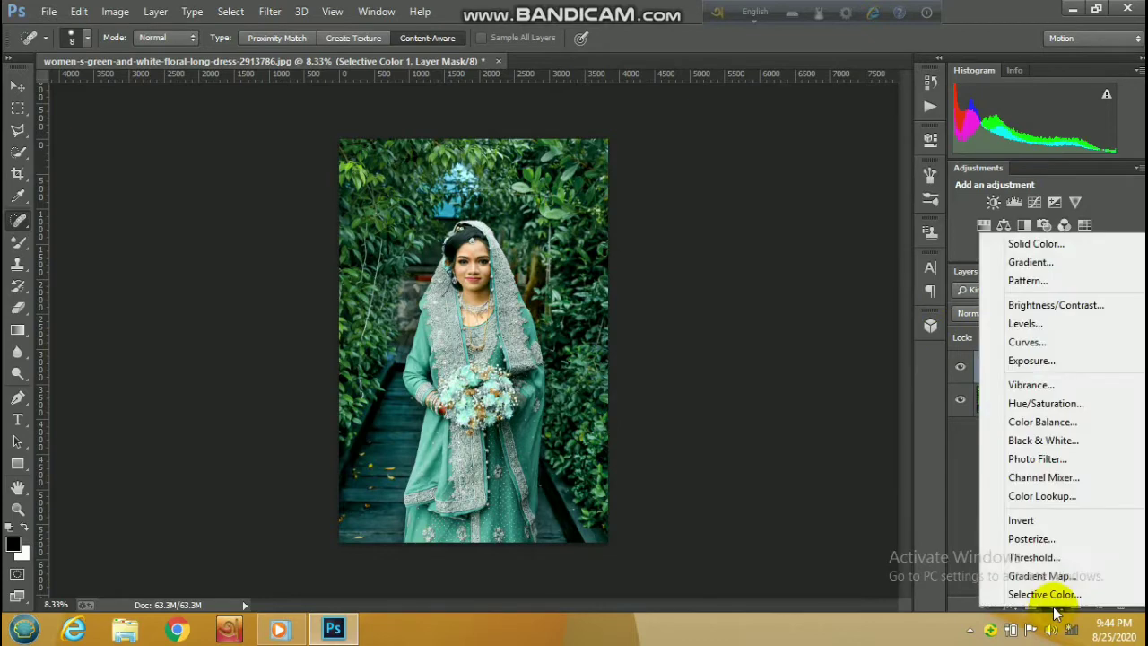
pyautogui.click(1045, 404)
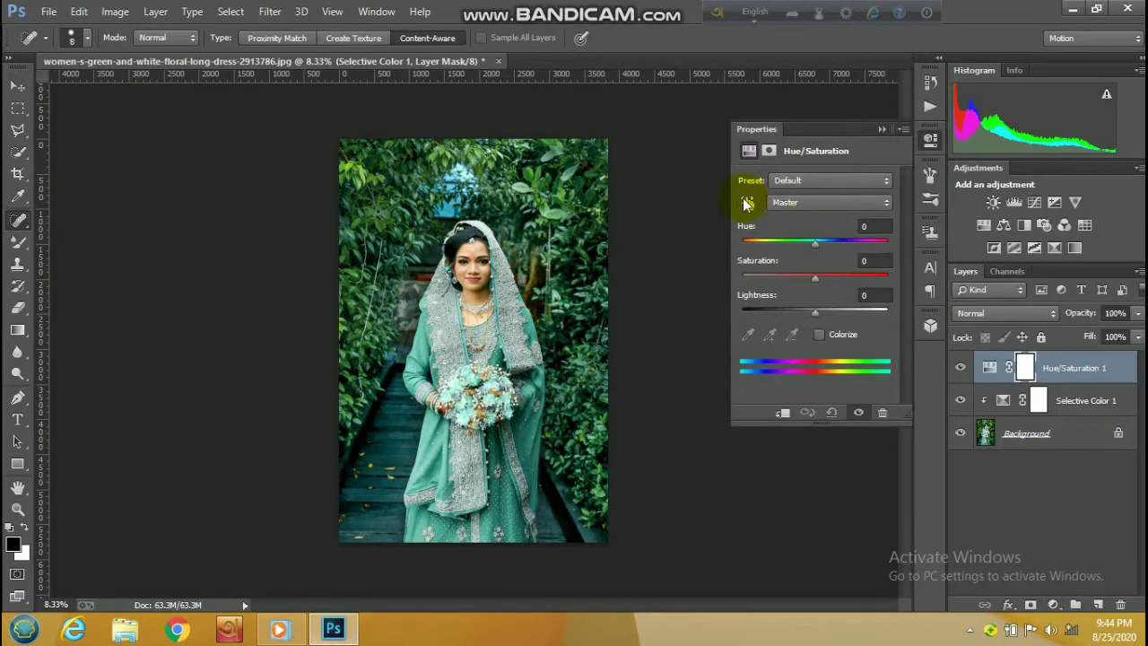
pyautogui.click(746, 201)
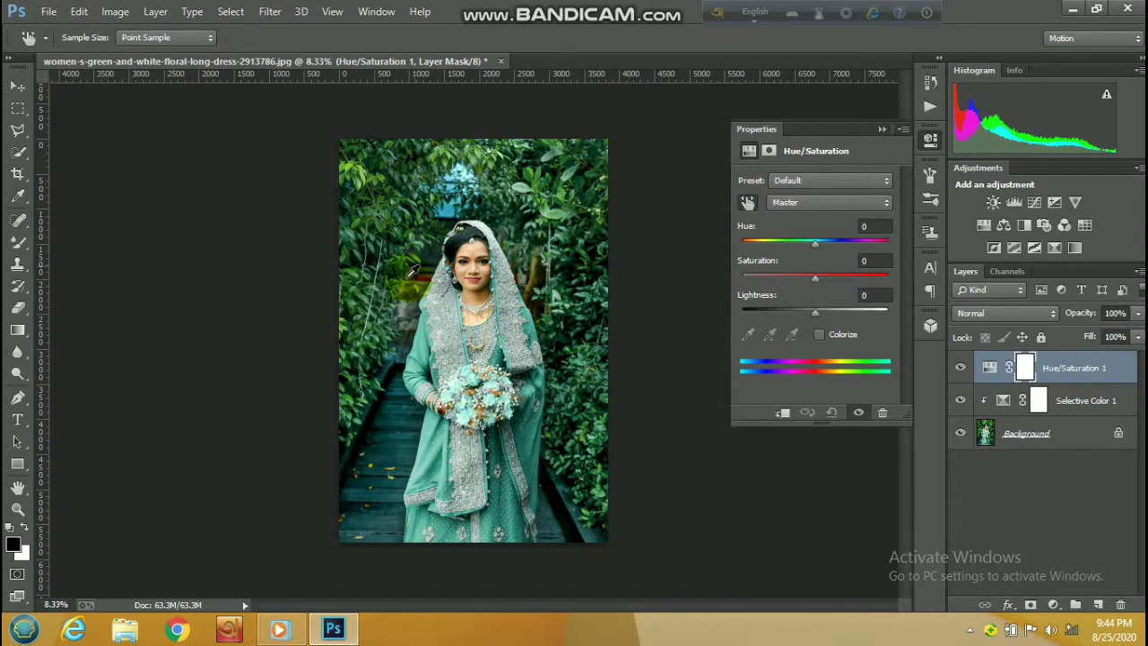
pyautogui.click(360, 168)
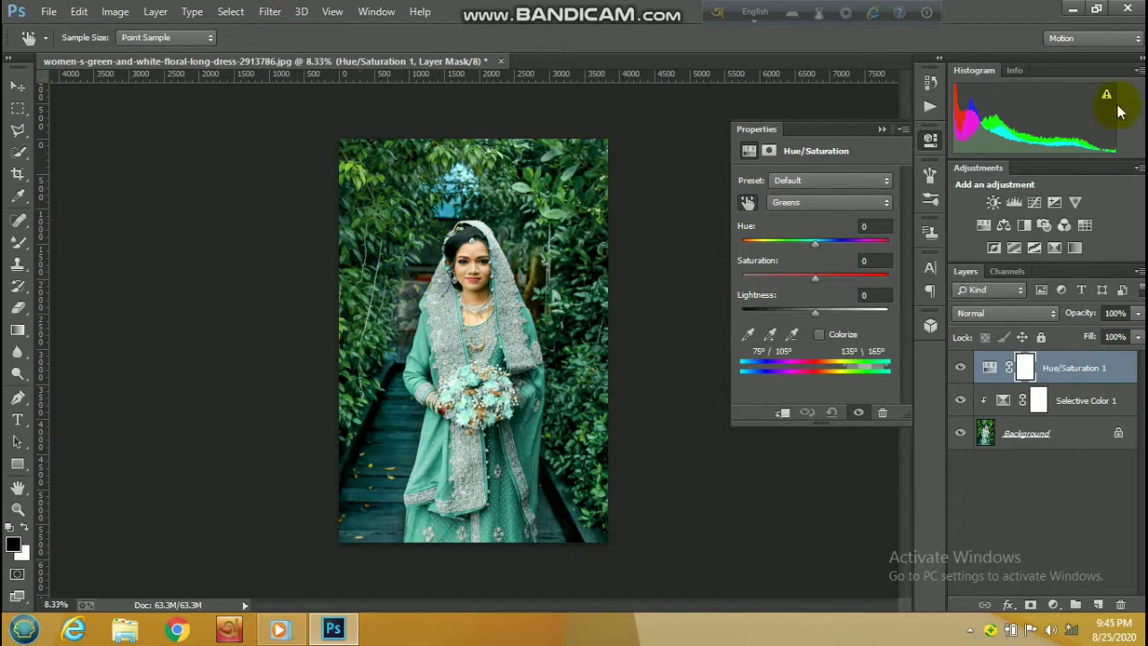
pyautogui.moveTo(782, 240)
pyautogui.mouseDown()
pyautogui.moveTo(801, 240)
pyautogui.moveTo(791, 242)
pyautogui.mouseUp()
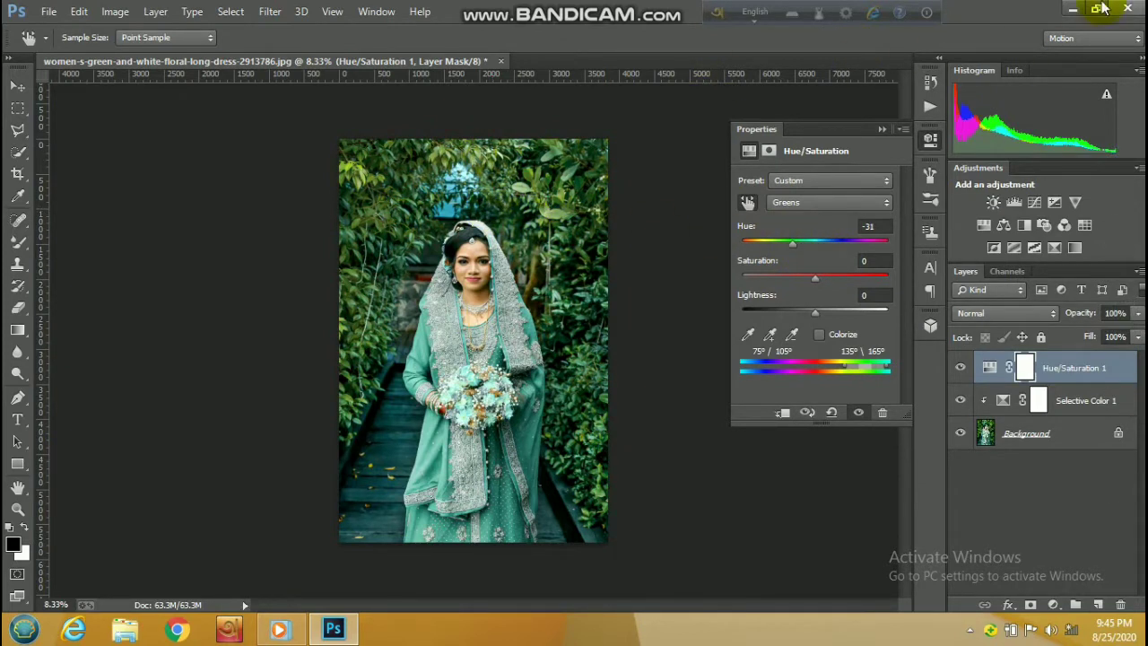
pyautogui.moveTo(790, 247)
pyautogui.mouseDown()
pyautogui.moveTo(771, 243)
pyautogui.moveTo(860, 240)
pyautogui.moveTo(801, 247)
pyautogui.moveTo(783, 278)
pyautogui.moveTo(793, 309)
pyautogui.mouseUp()
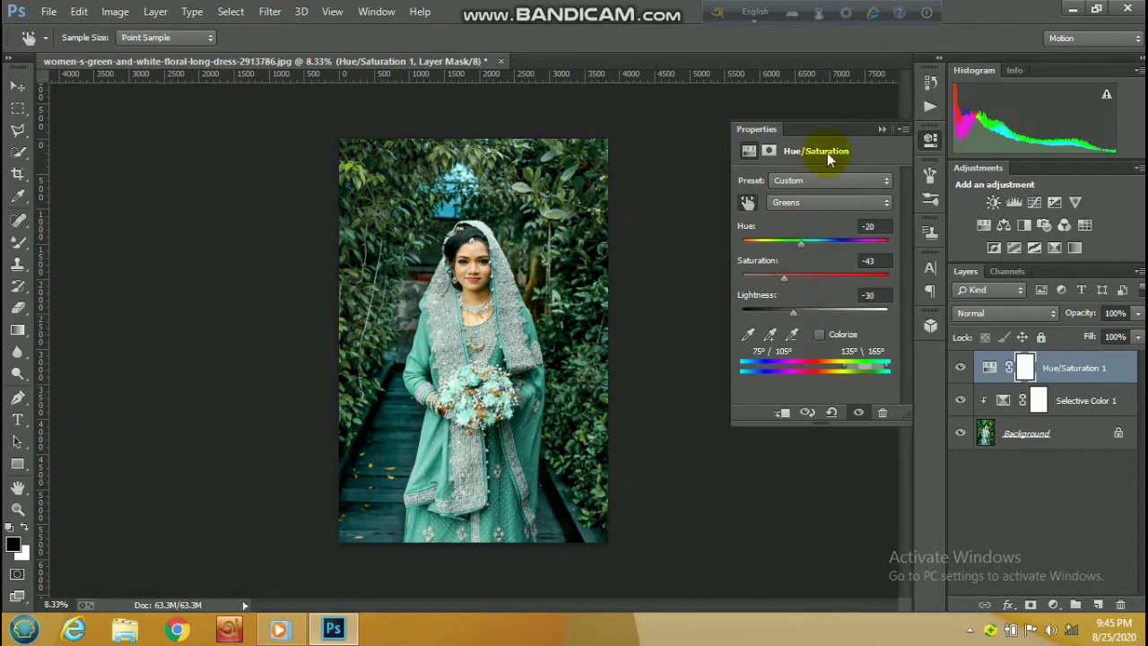
# - Clip Hue/Saturation 1 to the layer below
pyautogui.click(882, 129)
pyautogui.rightClick(1076, 367)
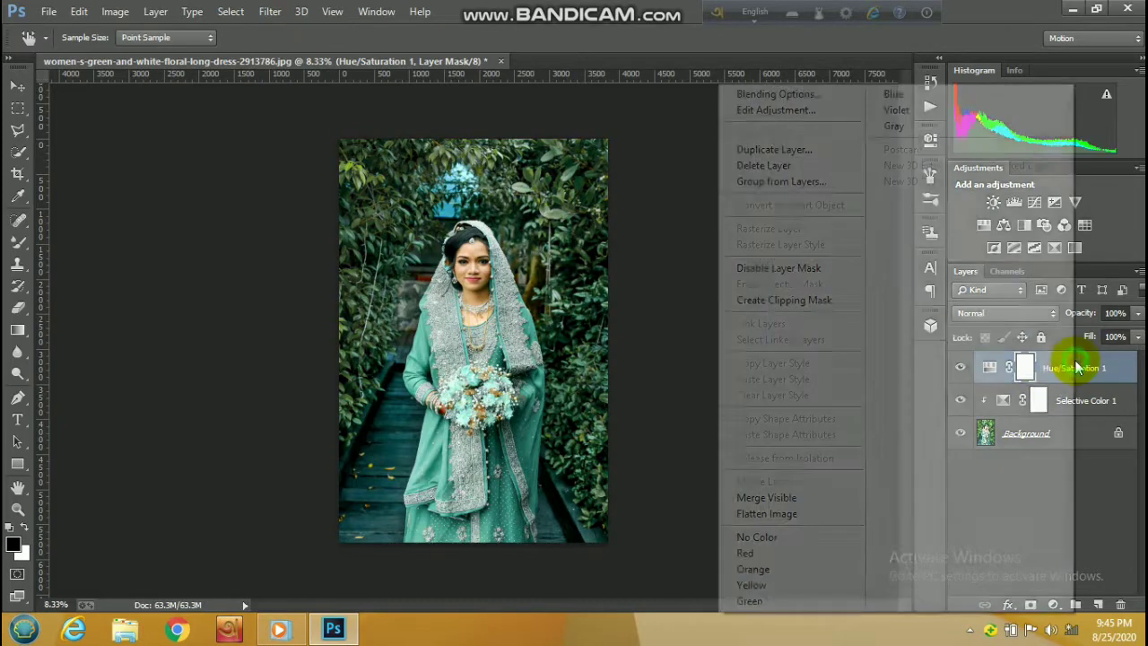
pyautogui.click(798, 300)
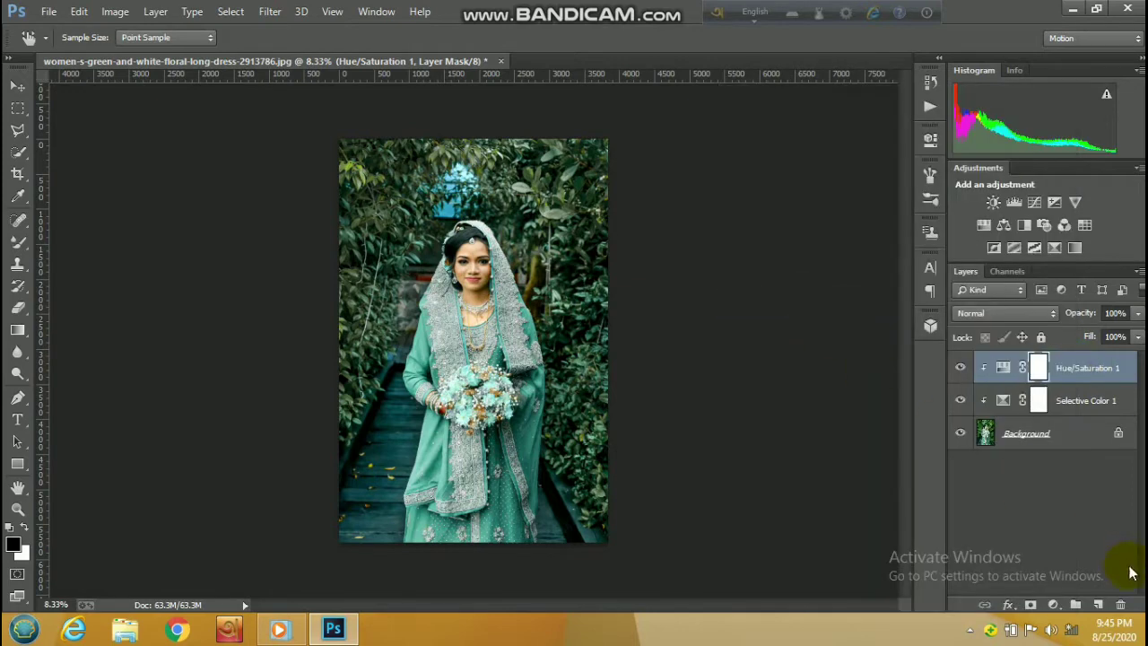
# - Add a Selective Color 2 adjustment layer and clip it to the layer below
pyautogui.click(1051, 610)
pyautogui.click(1037, 587)
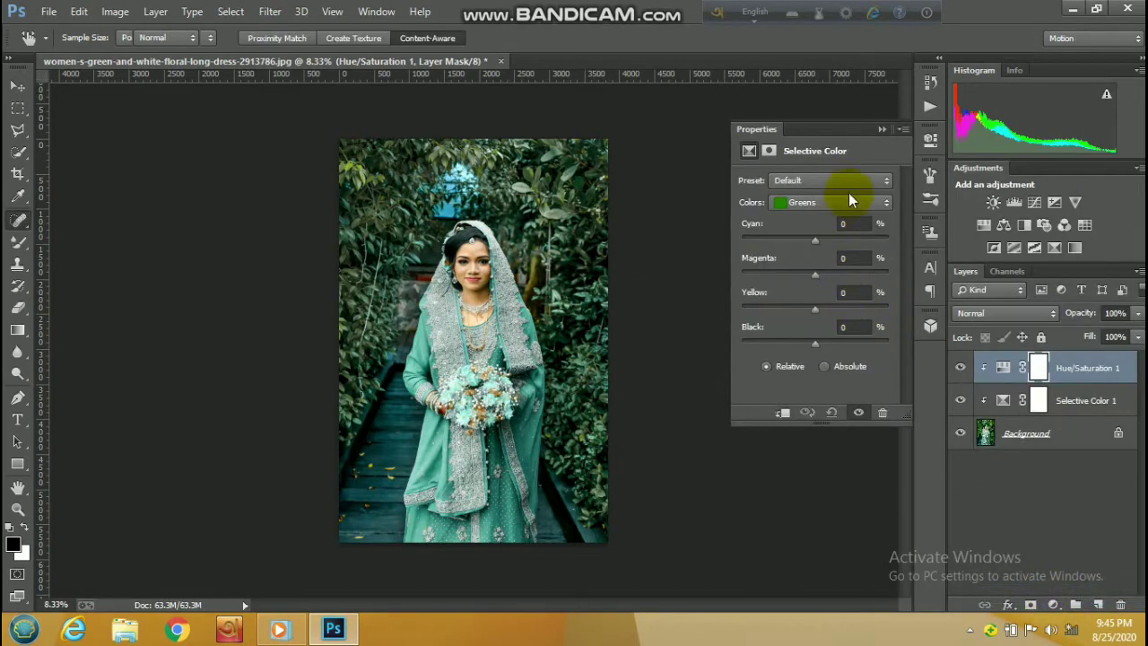
pyautogui.click(882, 131)
pyautogui.rightClick(1049, 366)
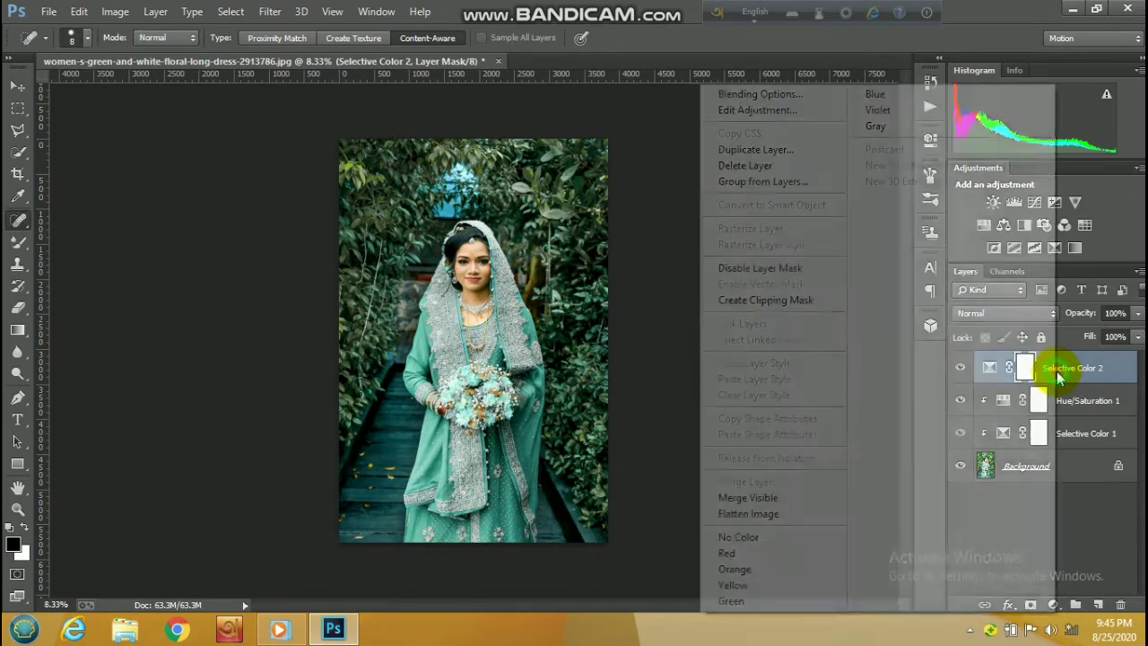
pyautogui.click(771, 300)
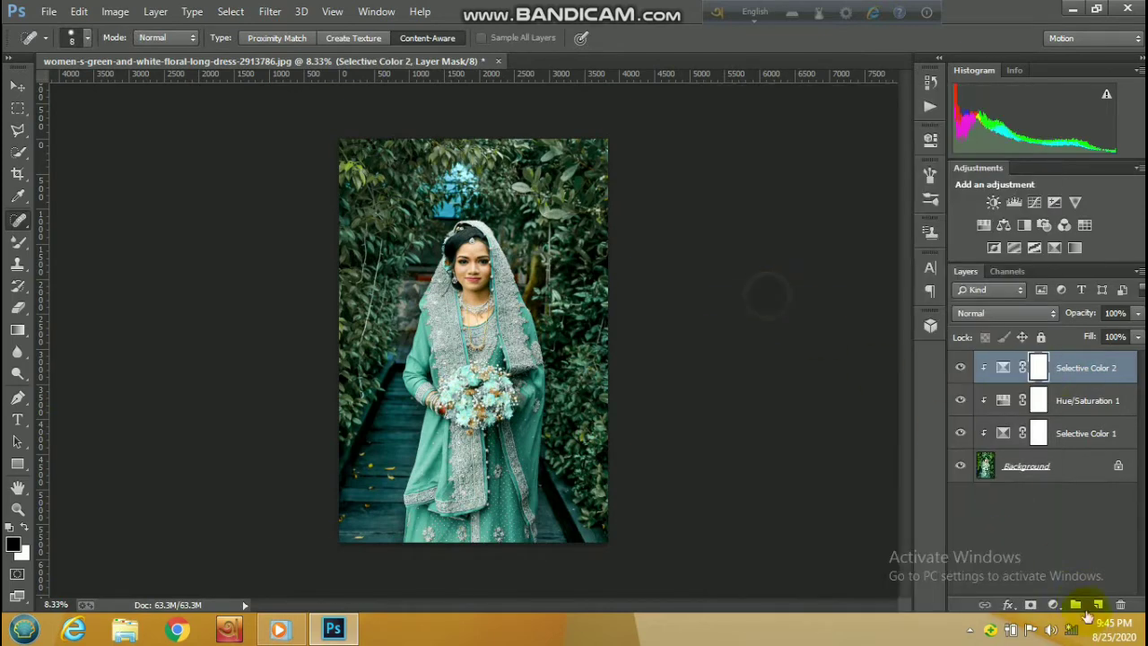
# - Add a Hue/Saturation 2 layer with the targeted-adjustment hand enabled
pyautogui.click(1055, 610)
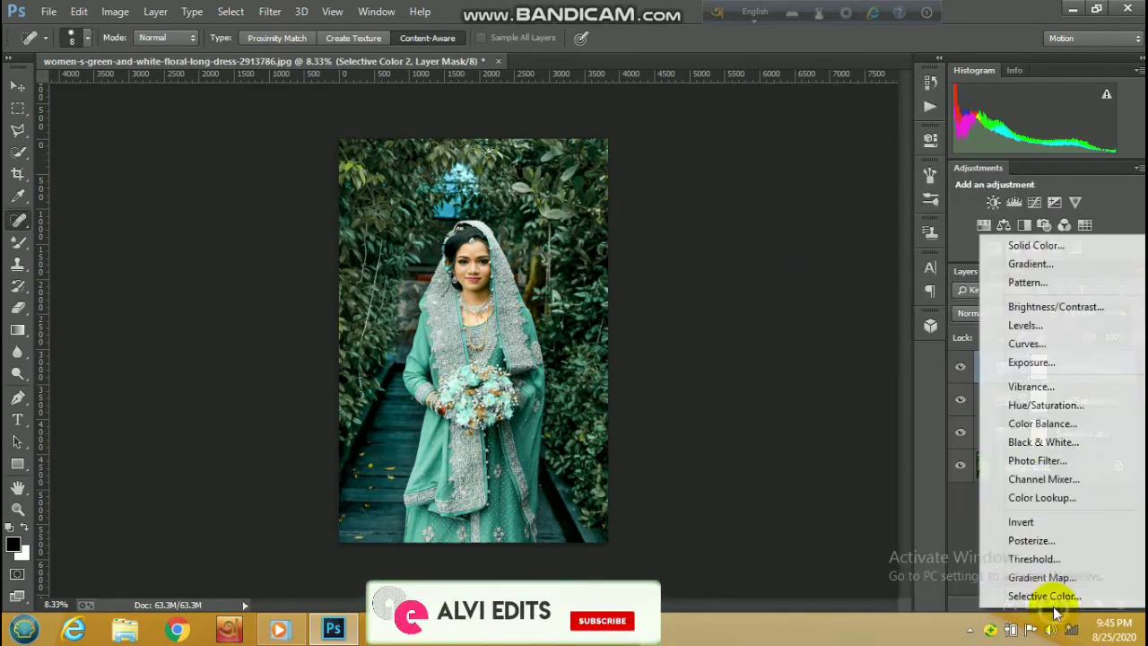
pyautogui.click(1045, 404)
pyautogui.click(748, 202)
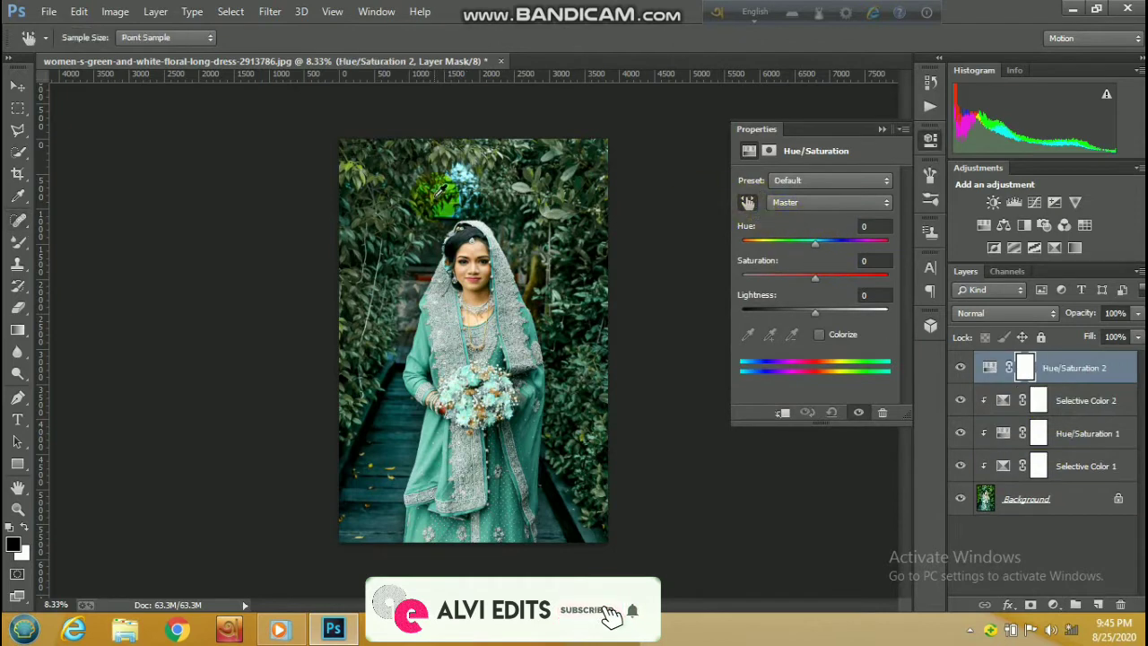
# - Sample the teal dress to target Cyans and set their Hue to -180, making it rose-pink
pyautogui.click(406, 236)
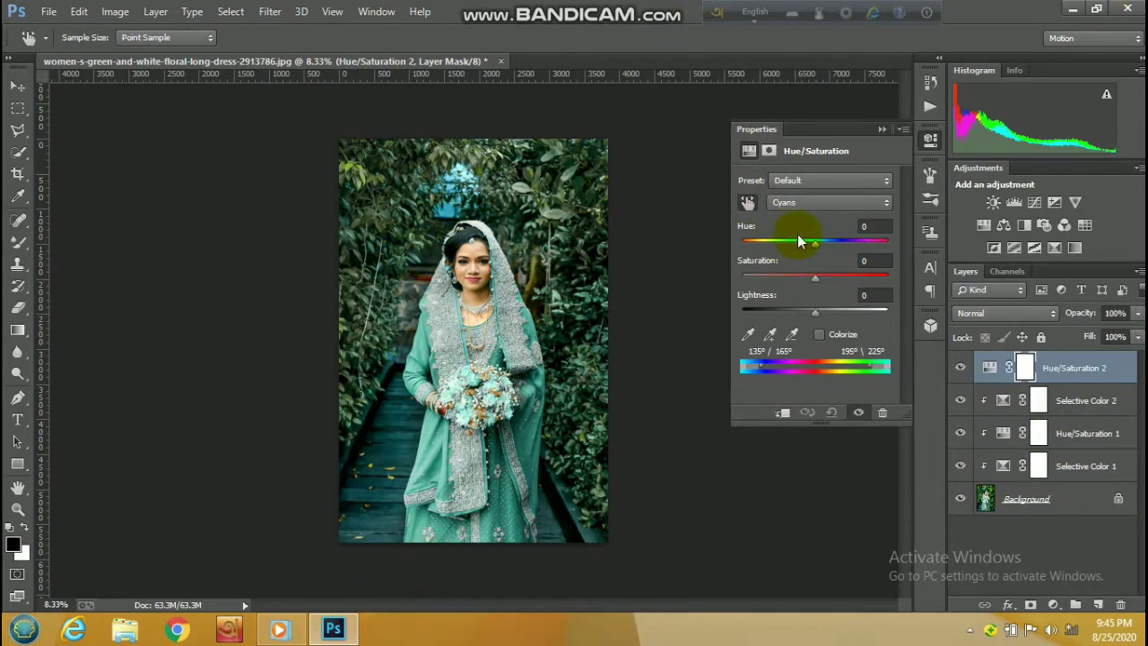
pyautogui.moveTo(781, 241)
pyautogui.mouseDown()
pyautogui.moveTo(837, 243)
pyautogui.moveTo(751, 246)
pyautogui.mouseUp()
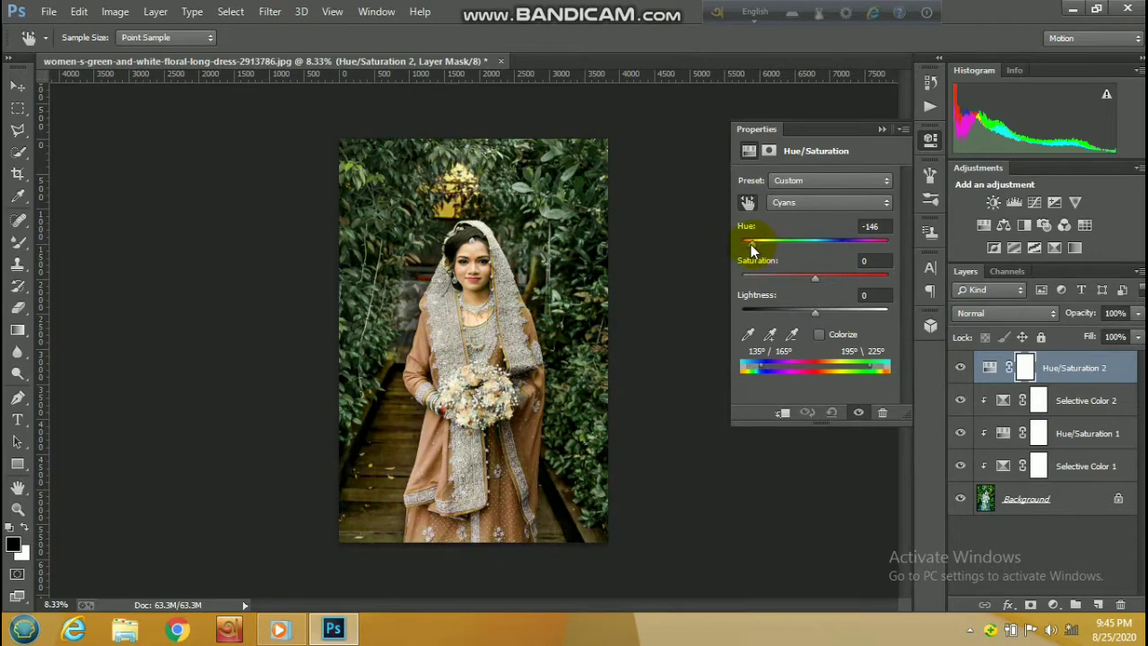
pyautogui.keyDown('ctrl'); pyautogui.click(484, 265); pyautogui.keyUp('ctrl')
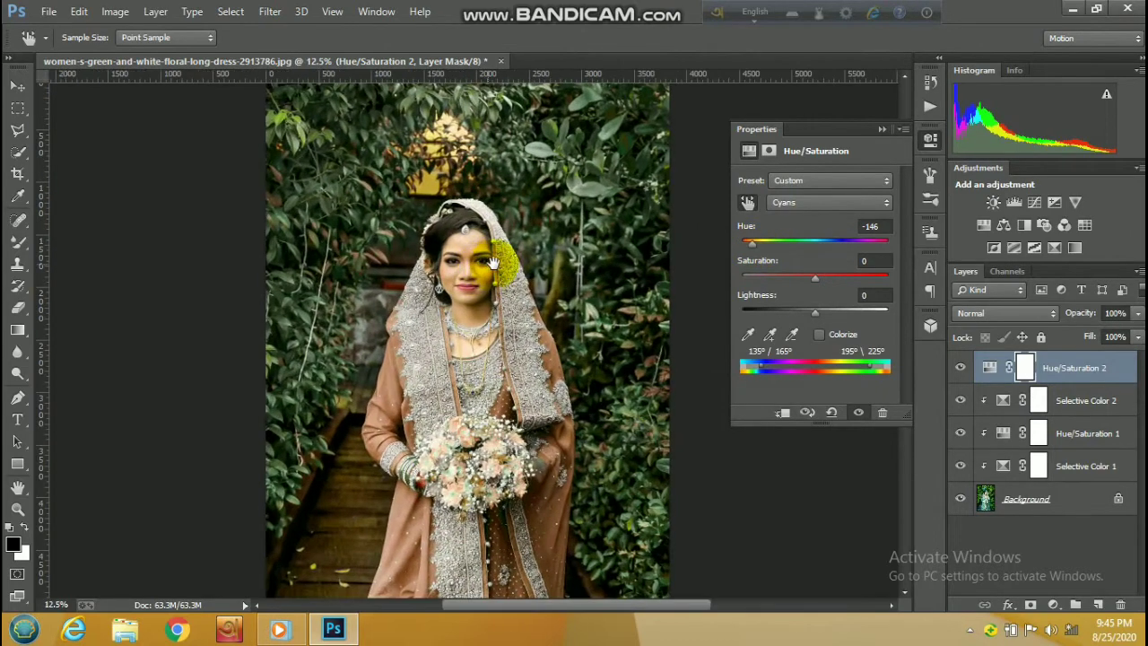
pyautogui.keyDown('alt'); pyautogui.click(494, 265); pyautogui.keyUp('alt')
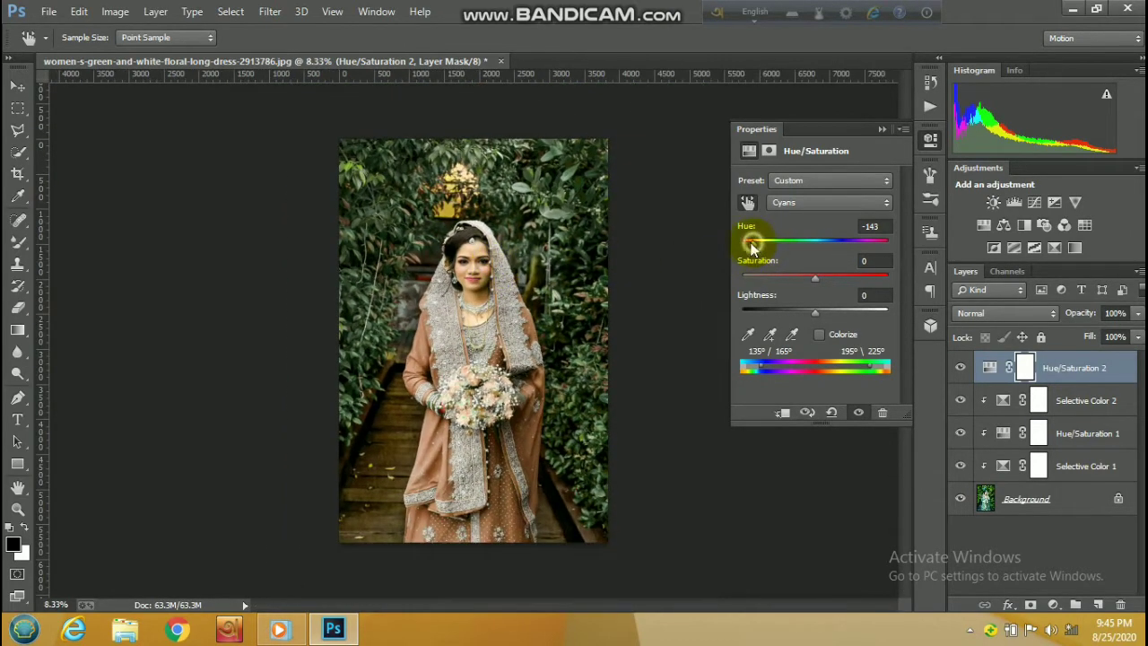
pyautogui.moveTo(751, 248)
pyautogui.mouseDown()
pyautogui.moveTo(738, 248)
pyautogui.moveTo(888, 242)
pyautogui.moveTo(741, 254)
pyautogui.moveTo(751, 256)
pyautogui.mouseUp()
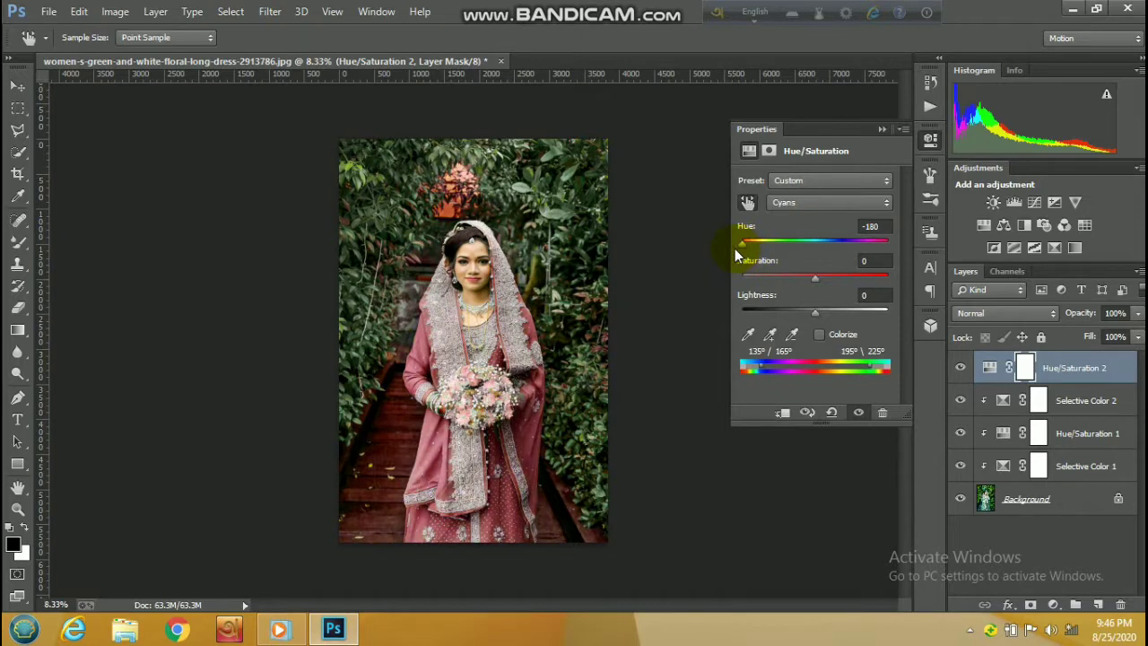
pyautogui.click(881, 130)
# - Add Hue/Saturation 3 shifting the foliage Greens to Hue -104, Saturation -1 for a mauve-brown tone
pyautogui.rightClick(1067, 399)
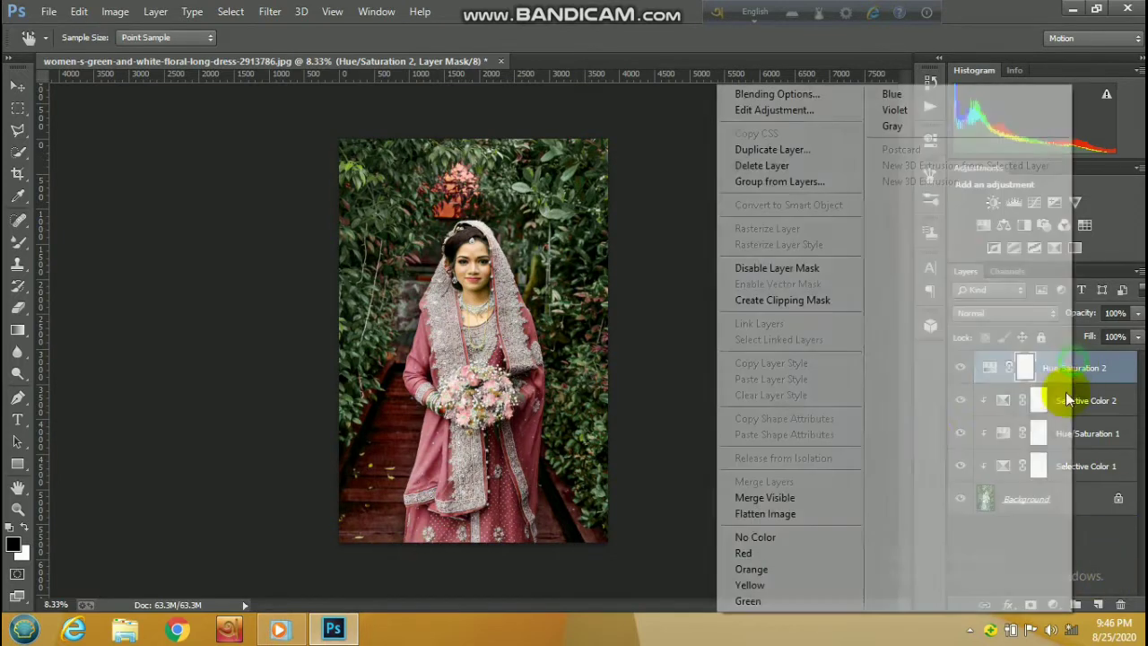
pyautogui.click(834, 301)
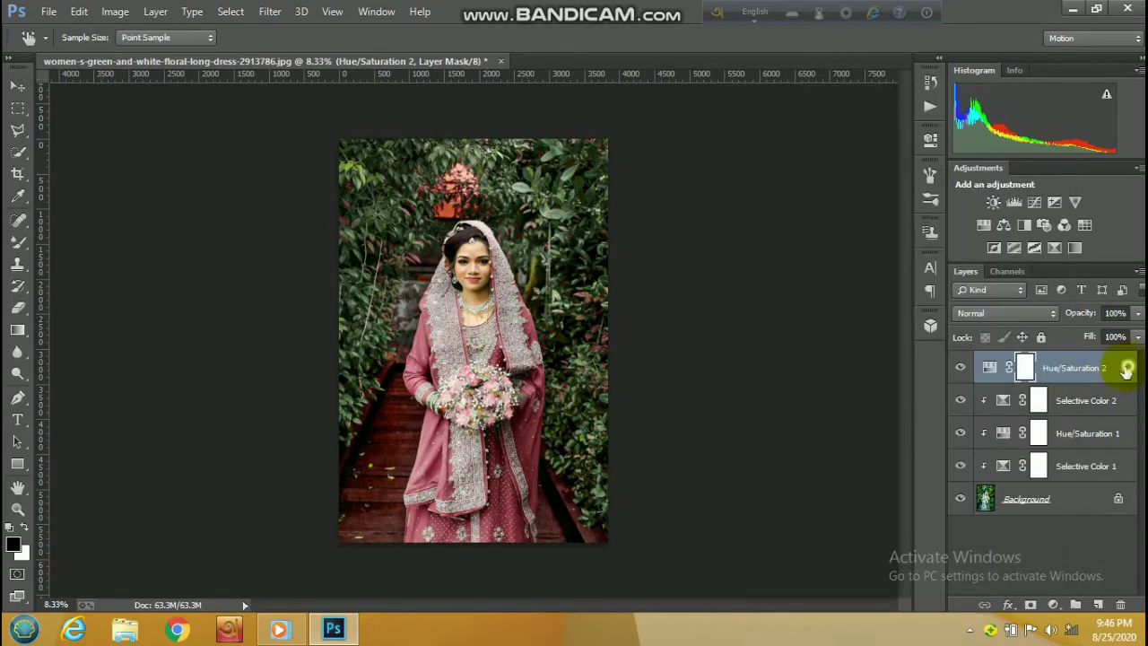
pyautogui.click(1055, 604)
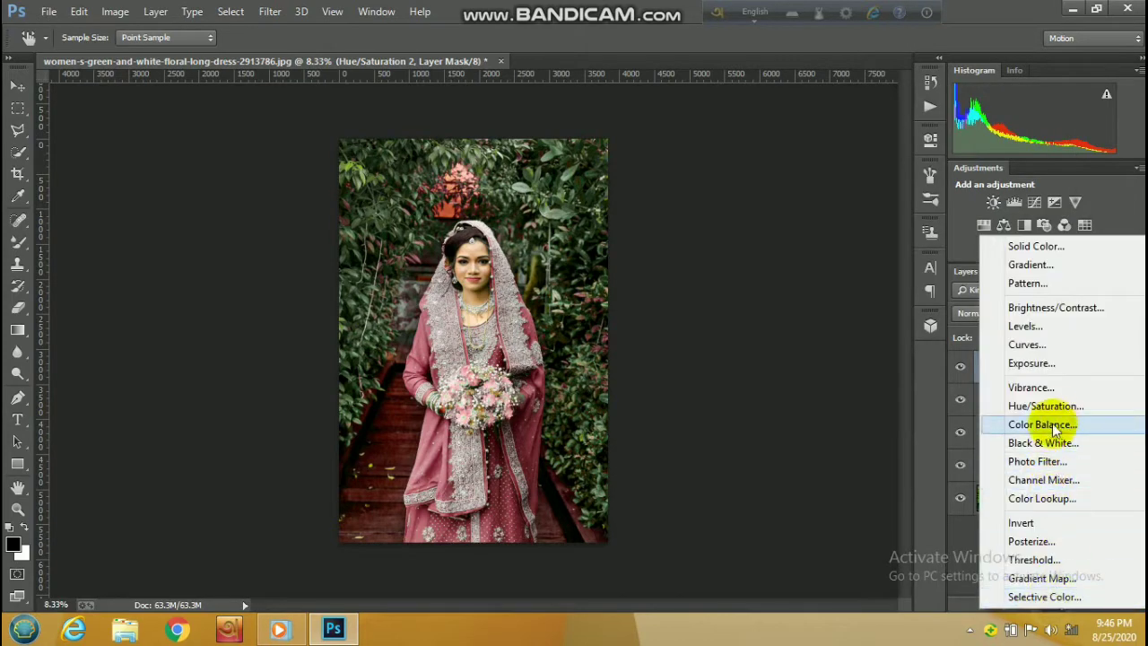
pyautogui.click(1046, 405)
pyautogui.click(747, 202)
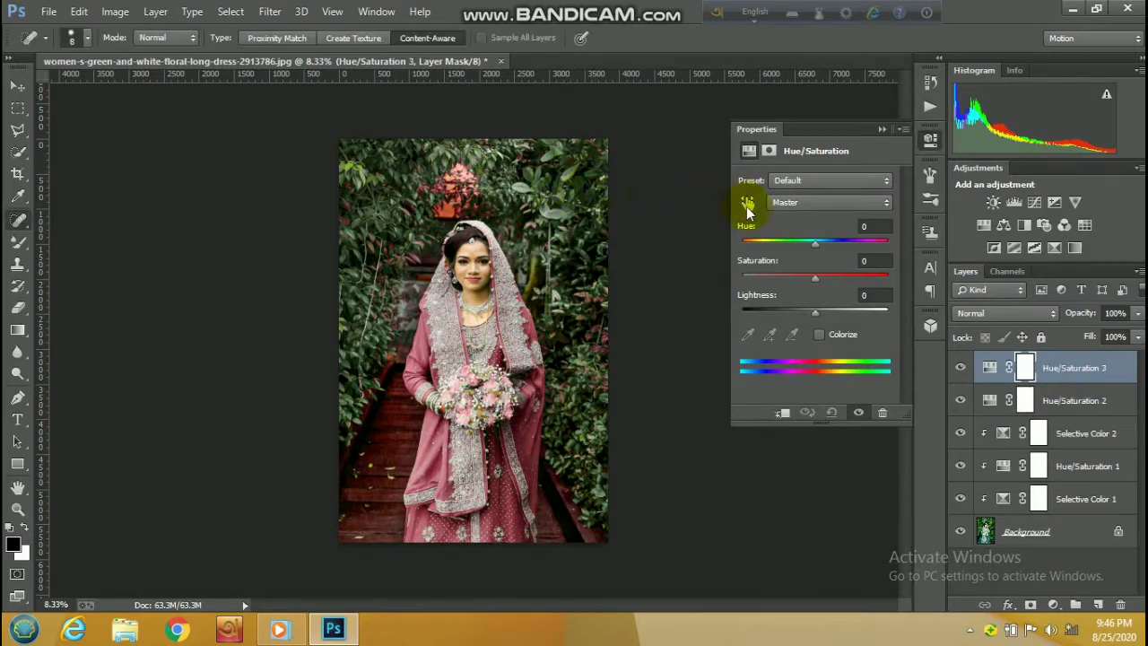
pyautogui.click(747, 204)
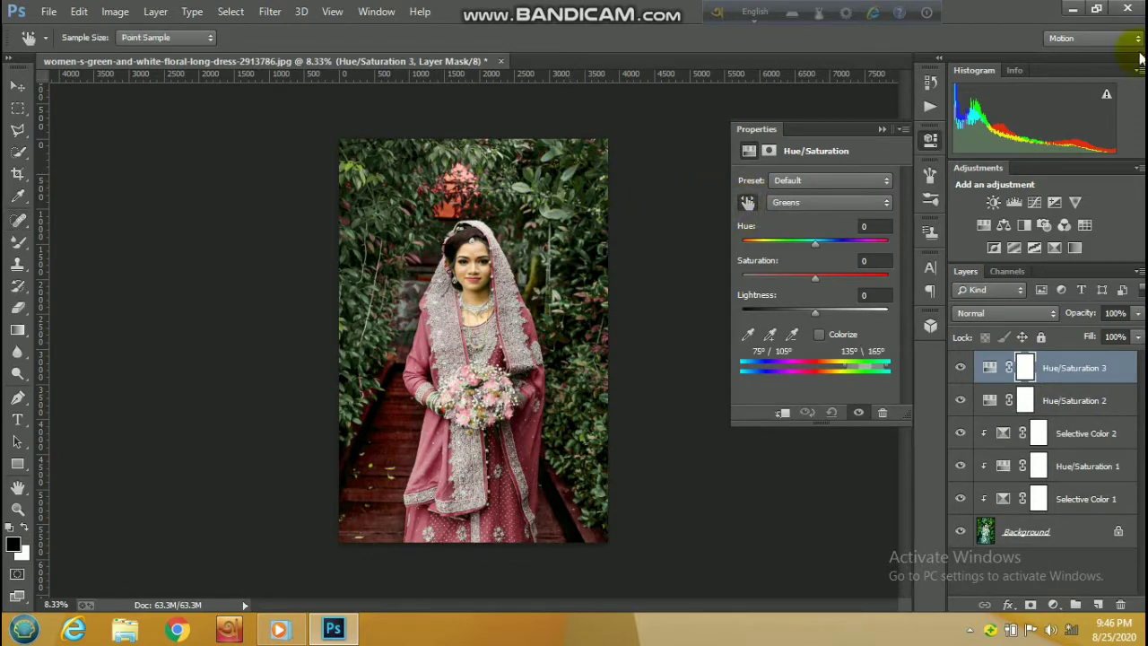
pyautogui.moveTo(814, 242)
pyautogui.mouseDown()
pyautogui.moveTo(756, 245)
pyautogui.moveTo(886, 237)
pyautogui.moveTo(745, 240)
pyautogui.mouseUp()
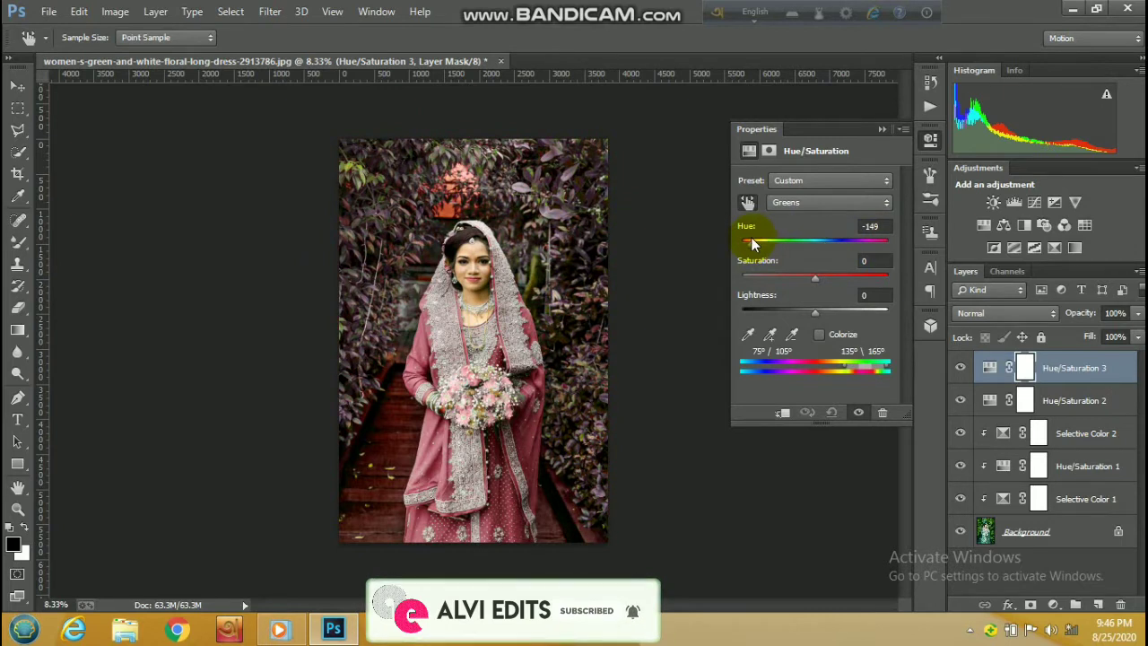
pyautogui.moveTo(814, 277)
pyautogui.mouseDown()
pyautogui.moveTo(743, 275)
pyautogui.moveTo(861, 273)
pyautogui.moveTo(814, 277)
pyautogui.mouseUp()
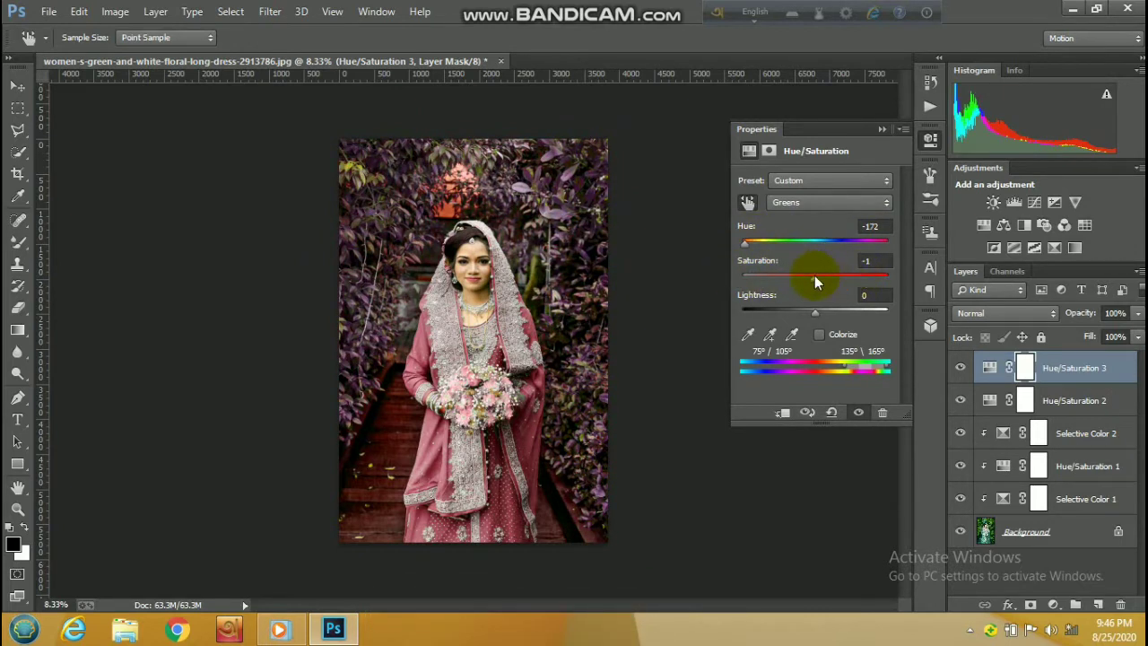
pyautogui.click(773, 242)
pyautogui.click(882, 129)
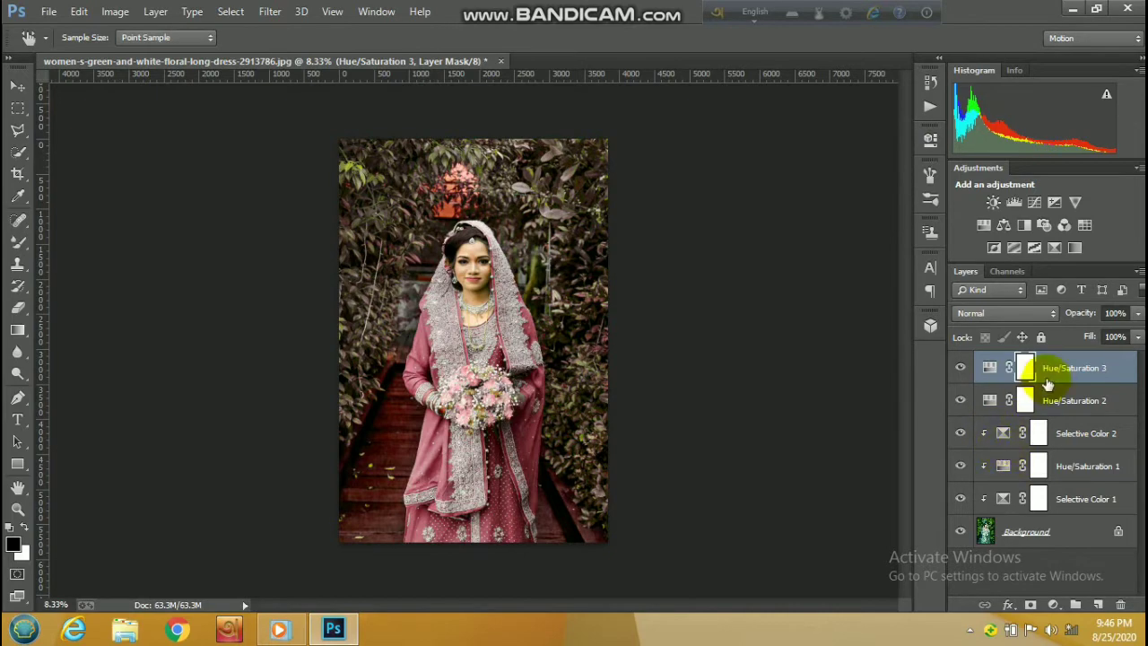
pyautogui.keyDown('ctrl'); pyautogui.click(551, 331); pyautogui.keyUp('ctrl')
pyautogui.click(431, 238)
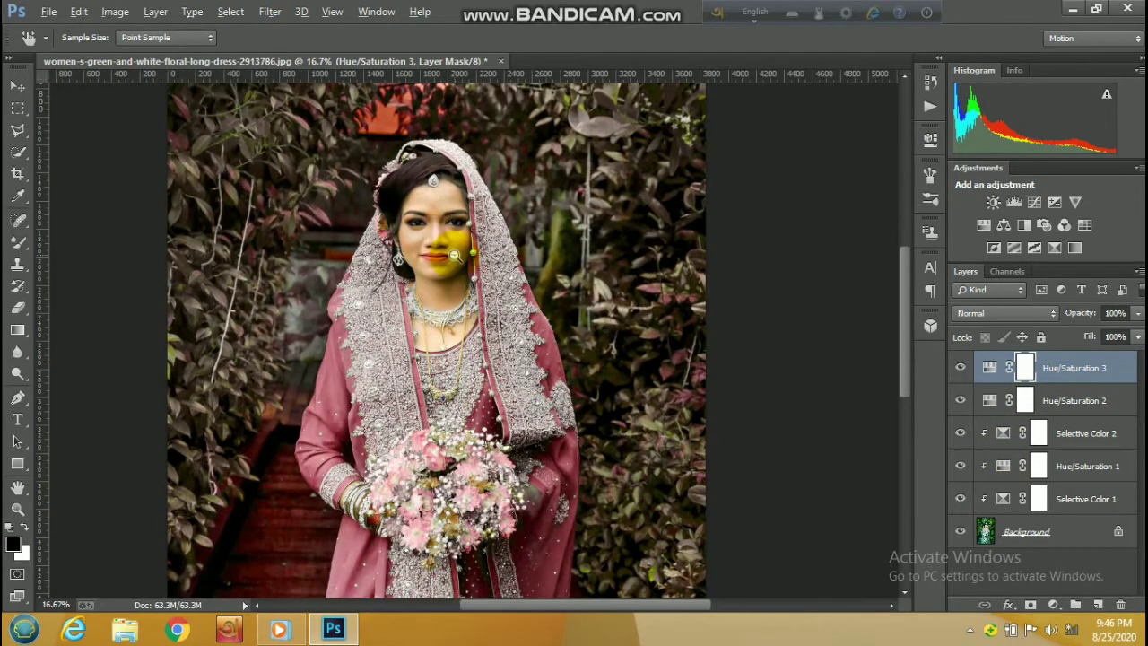
pyautogui.keyDown('alt'); pyautogui.click(457, 256); pyautogui.keyUp('alt')
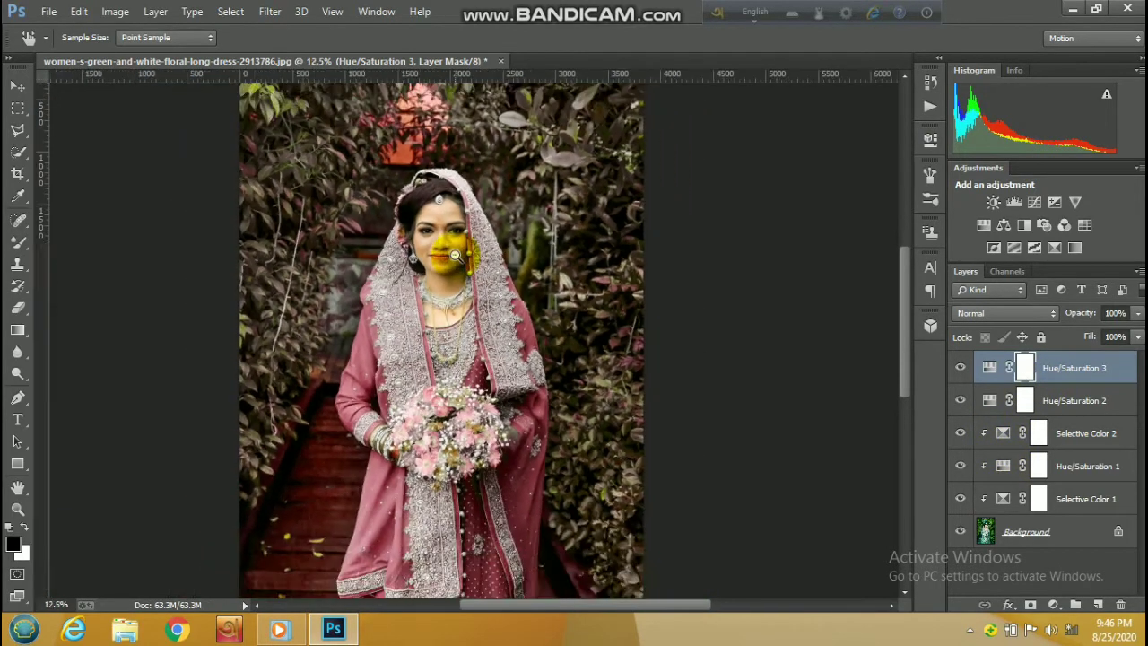
pyautogui.click(960, 368)
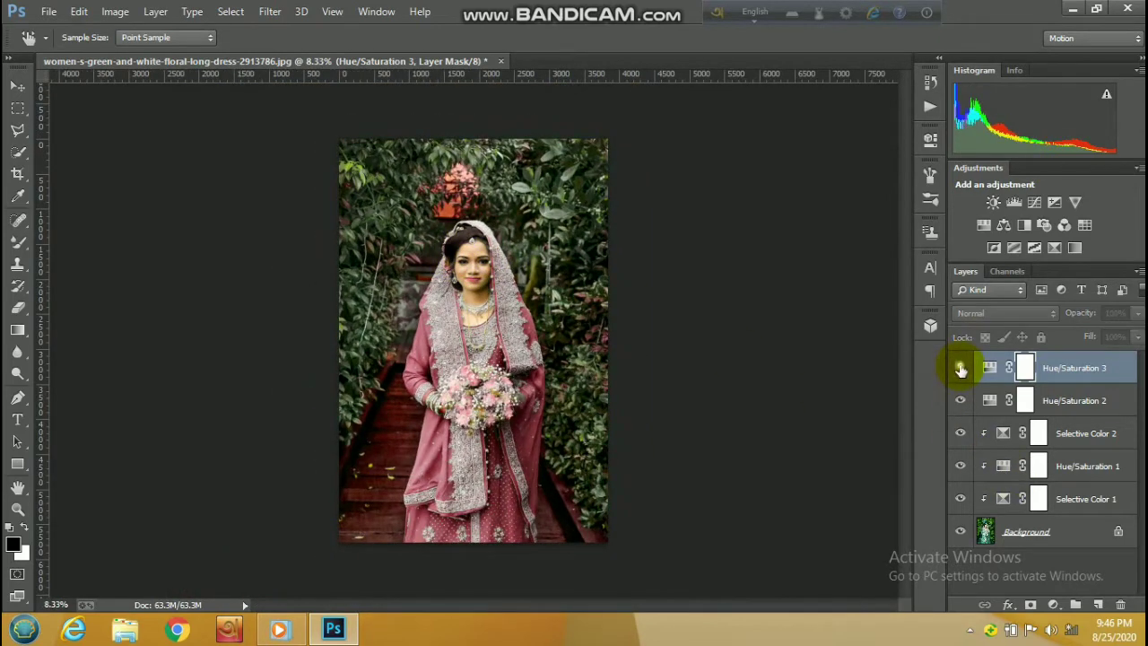
pyautogui.click(957, 401)
pyautogui.click(958, 401)
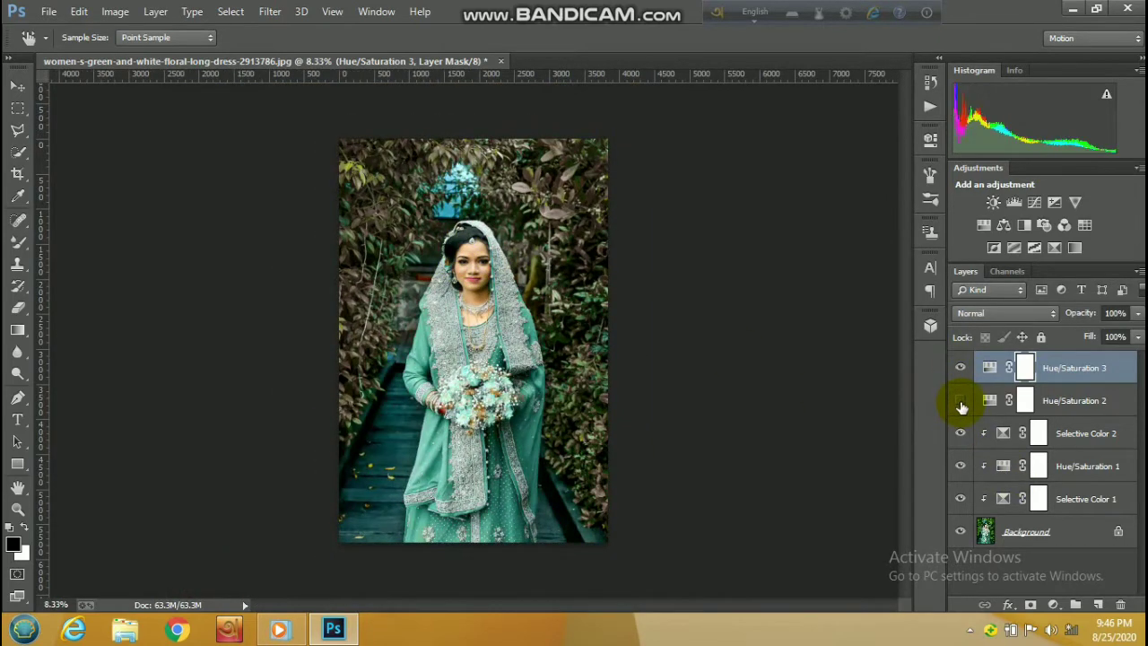
pyautogui.click(960, 402)
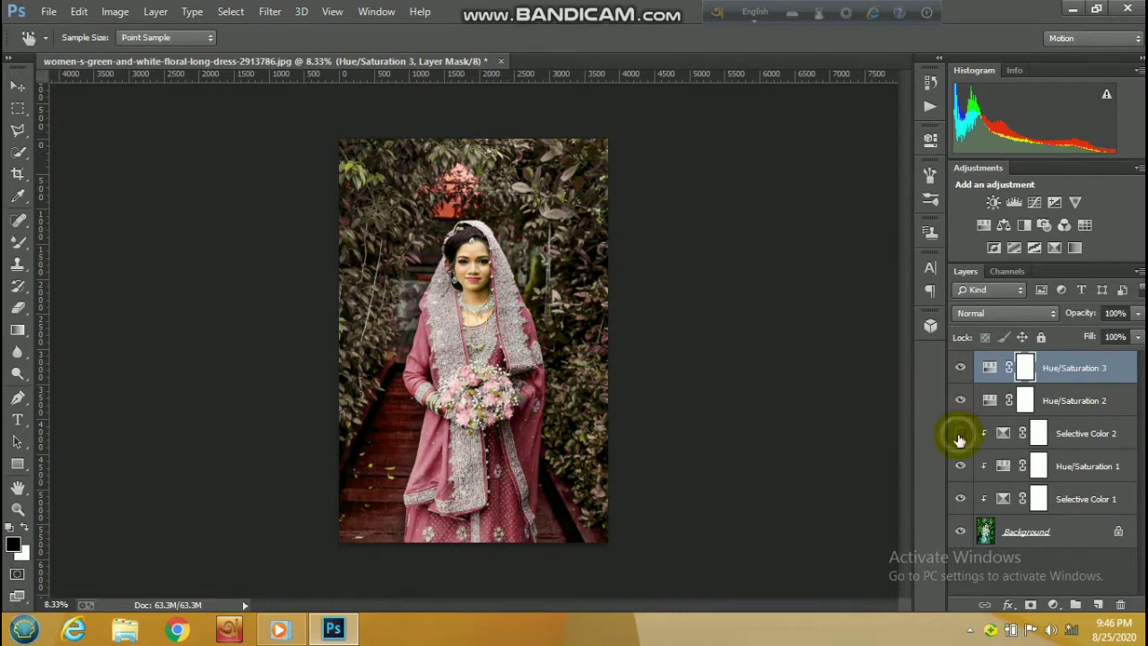
pyautogui.click(960, 437)
pyautogui.click(960, 466)
pyautogui.click(960, 468)
pyautogui.click(961, 399)
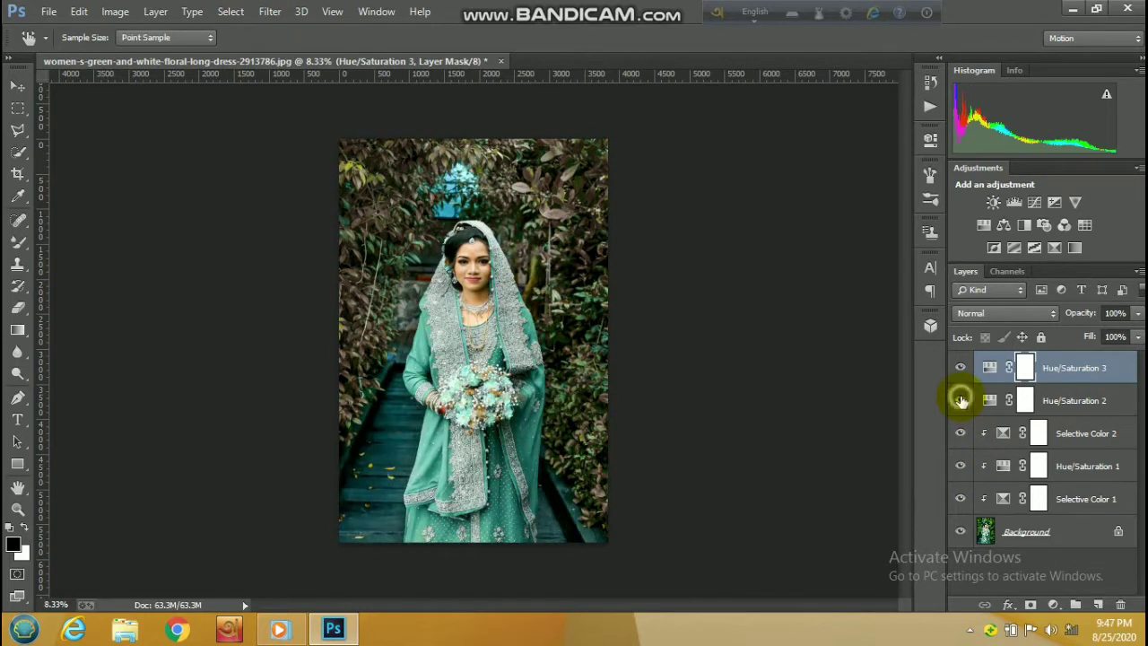
pyautogui.click(960, 399)
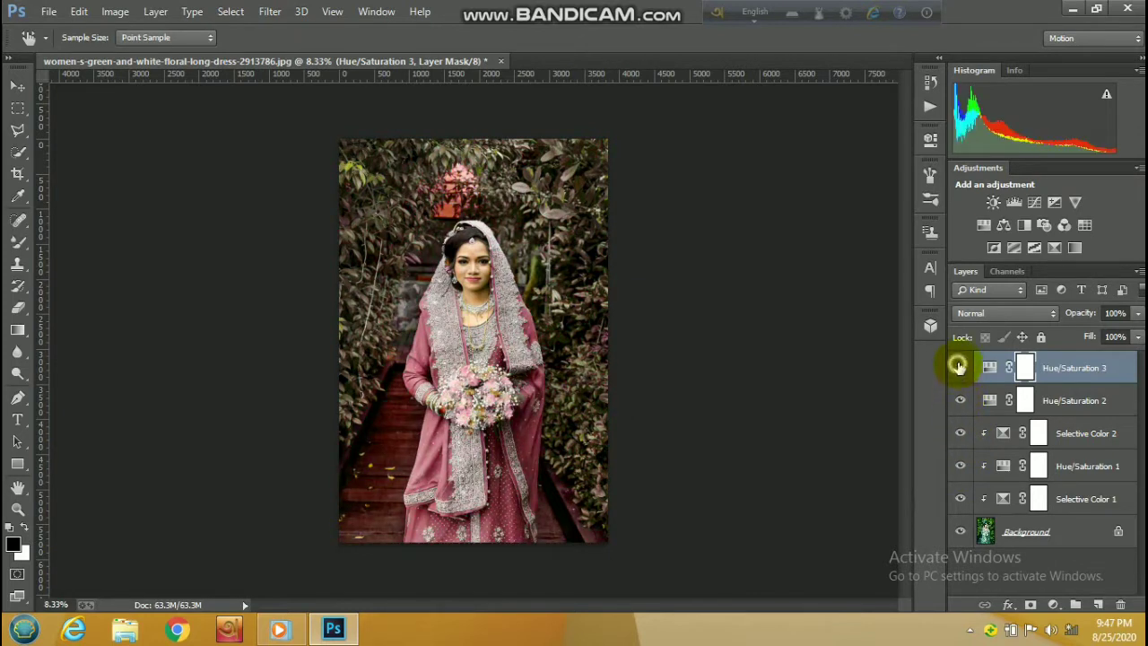
pyautogui.click(959, 367)
pyautogui.click(960, 367)
# - Clip Hue/Saturation 3 and Hue/Saturation 2 to the layers beneath them
pyautogui.click(1051, 606)
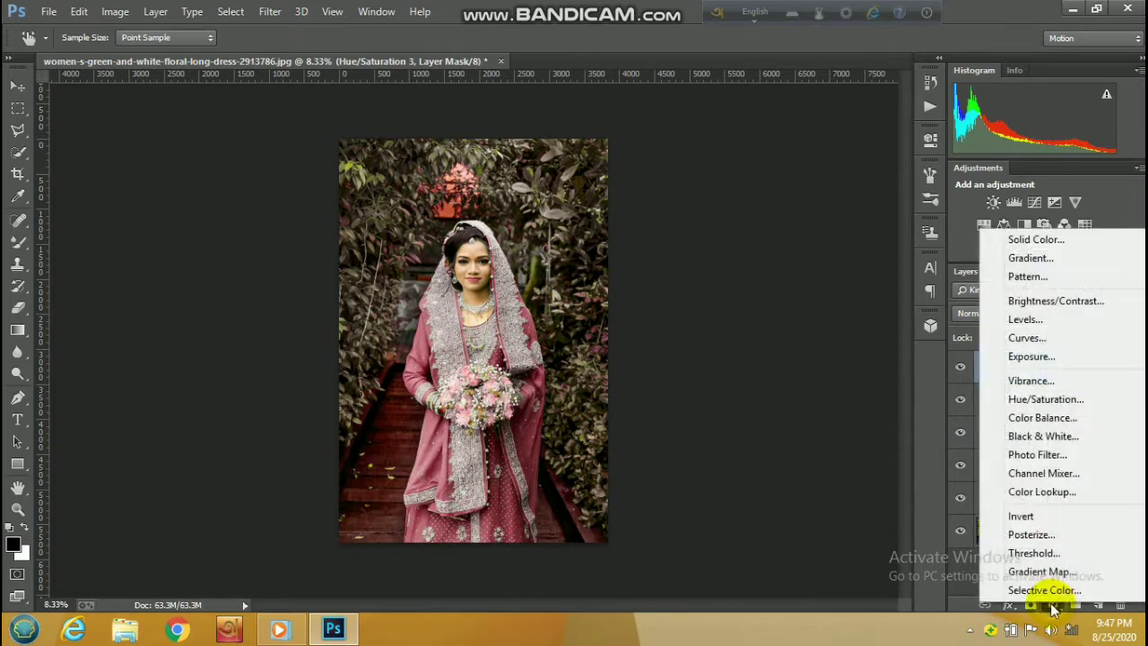
pyautogui.rightClick(1050, 371)
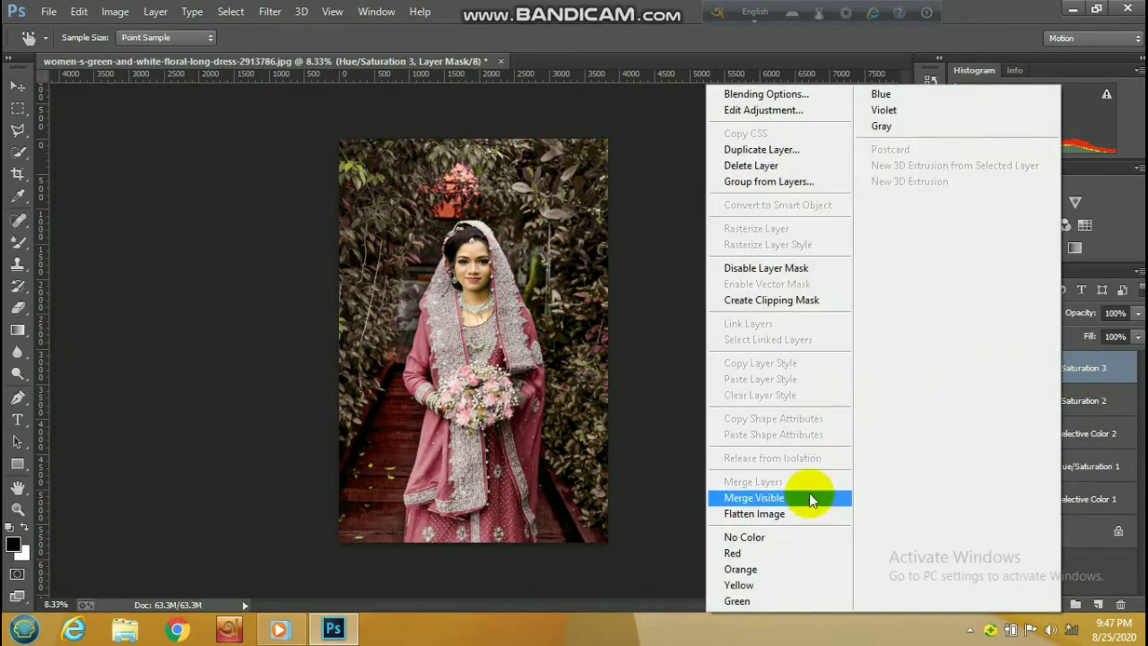
pyautogui.click(767, 309)
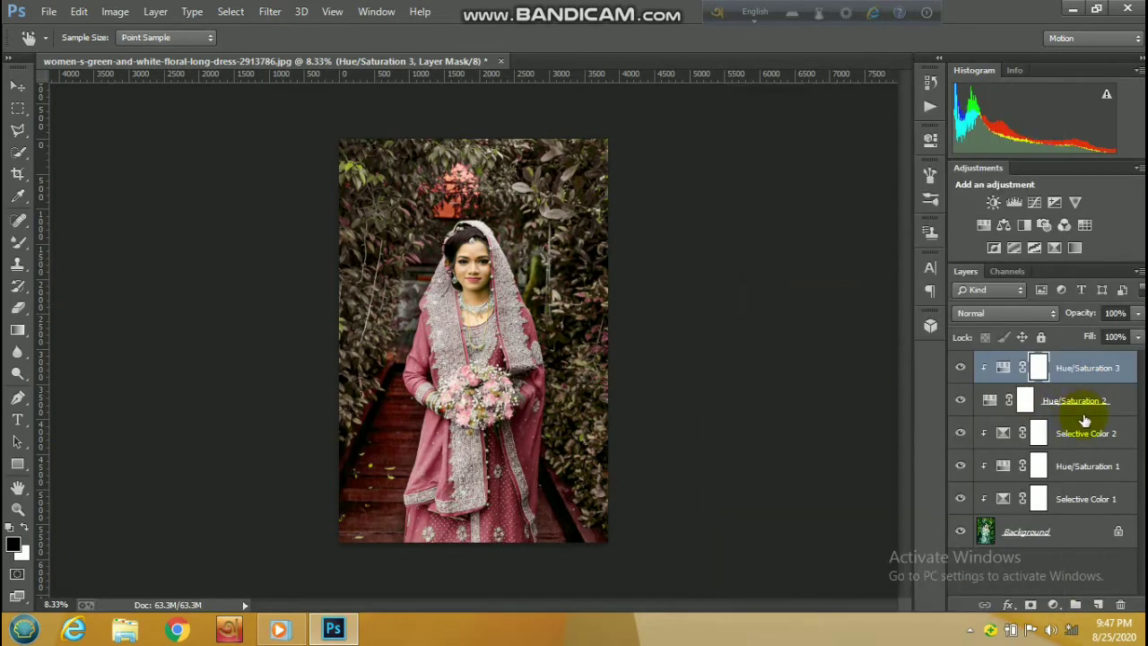
pyautogui.press('j')
pyautogui.rightClick(1079, 410)
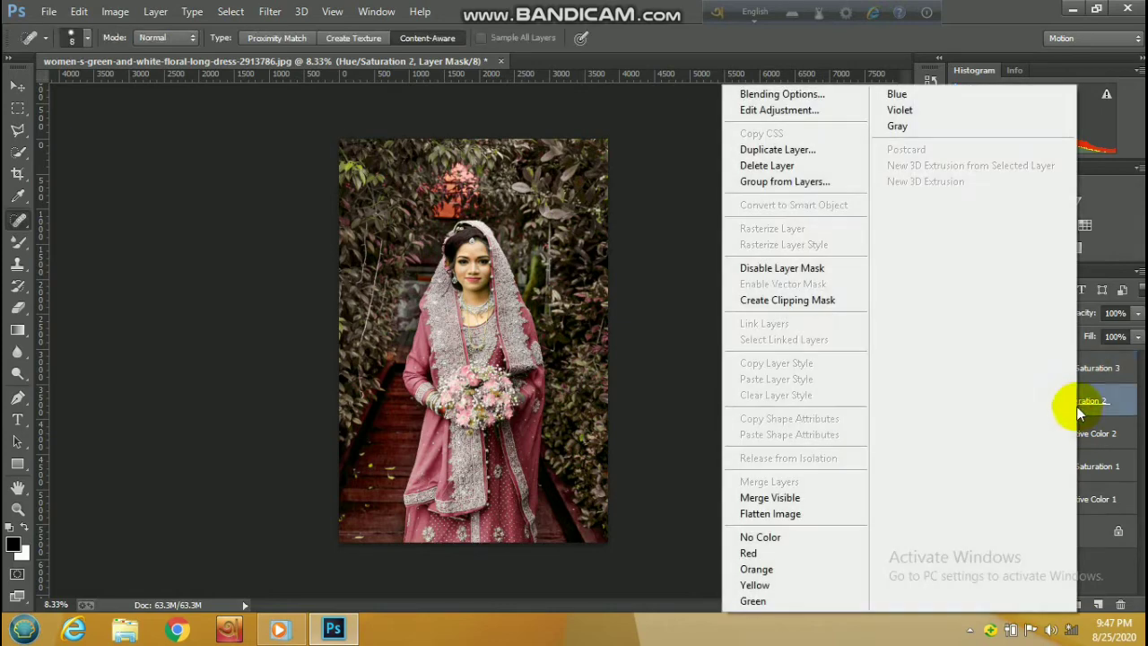
pyautogui.click(820, 300)
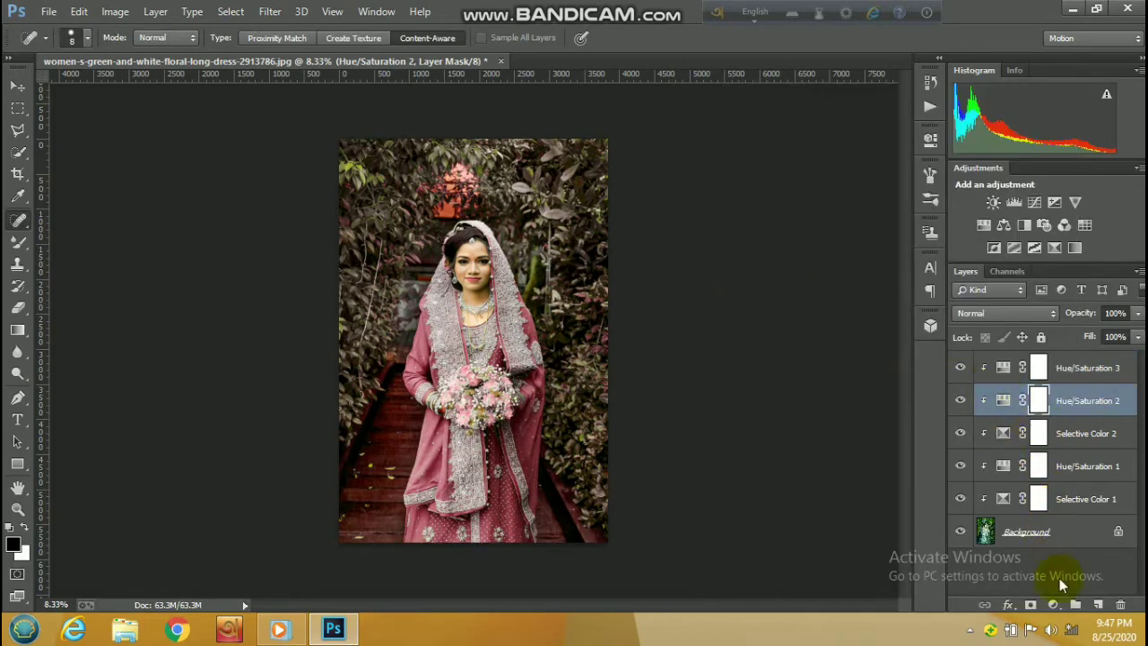
pyautogui.click(1055, 606)
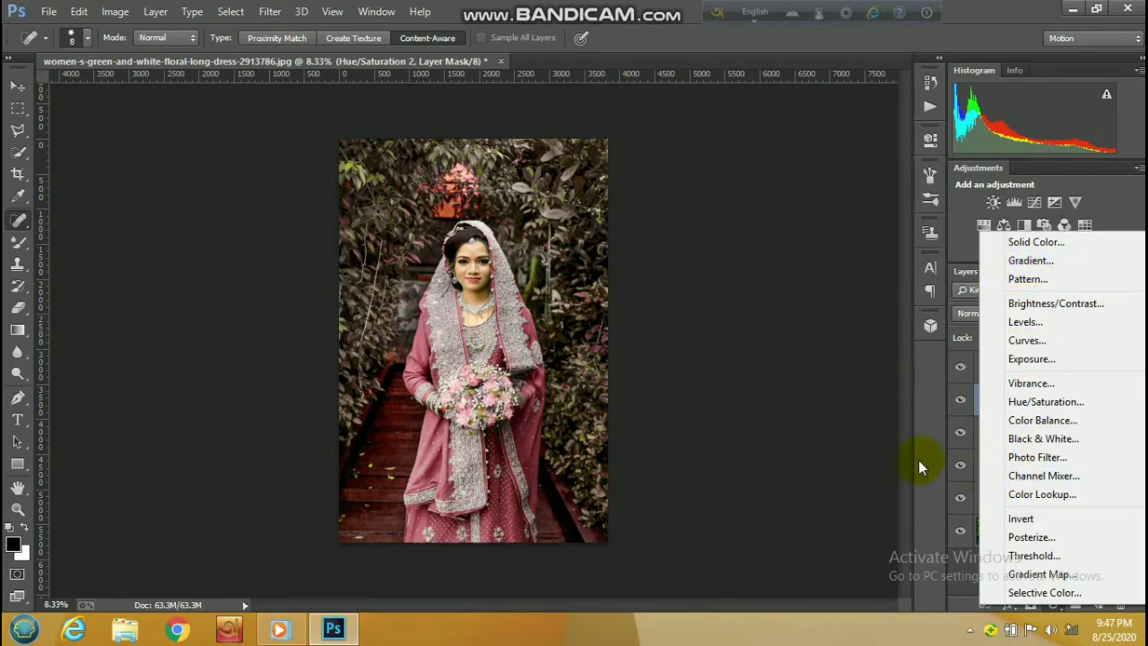
pyautogui.click(867, 442)
pyautogui.click(1050, 607)
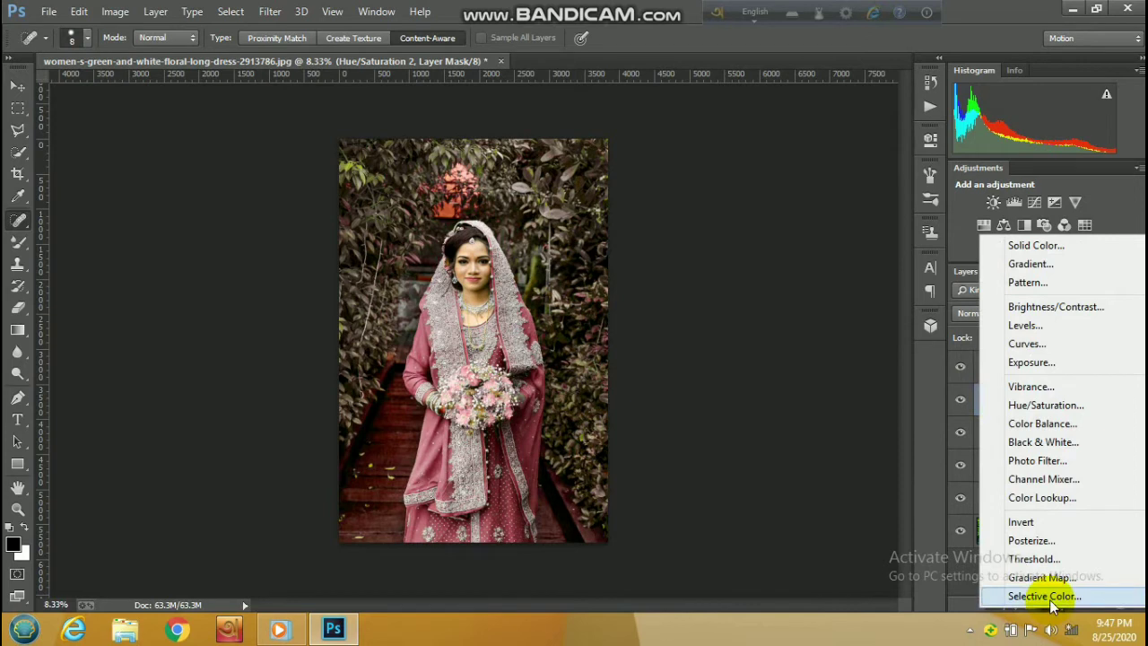
# - Add Selective Color 3 with a first Greens pass: Cyan -34, Magenta -93, Black about -85
pyautogui.click(1044, 595)
pyautogui.moveTo(816, 240)
pyautogui.mouseDown()
pyautogui.moveTo(786, 240)
pyautogui.moveTo(884, 237)
pyautogui.moveTo(805, 244)
pyautogui.moveTo(810, 270)
pyautogui.moveTo(761, 276)
pyautogui.moveTo(862, 274)
pyautogui.moveTo(747, 272)
pyautogui.mouseUp()
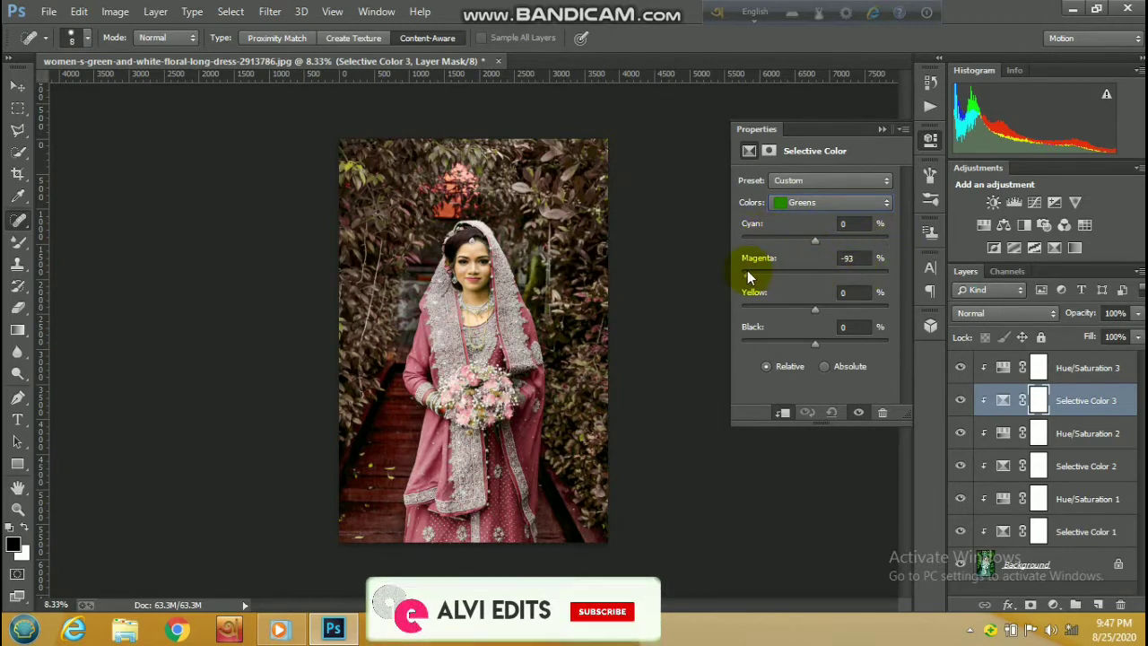
pyautogui.moveTo(814, 309)
pyautogui.mouseDown()
pyautogui.moveTo(753, 311)
pyautogui.moveTo(870, 311)
pyautogui.mouseUp()
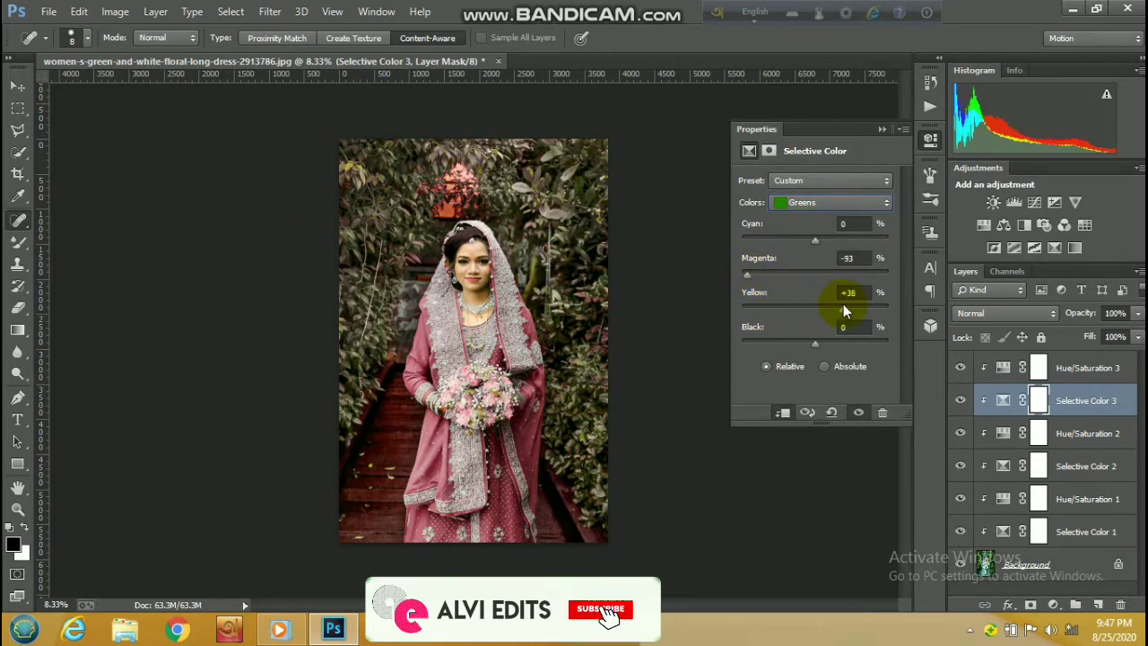
pyautogui.moveTo(780, 342); pyautogui.dragTo(751, 342)
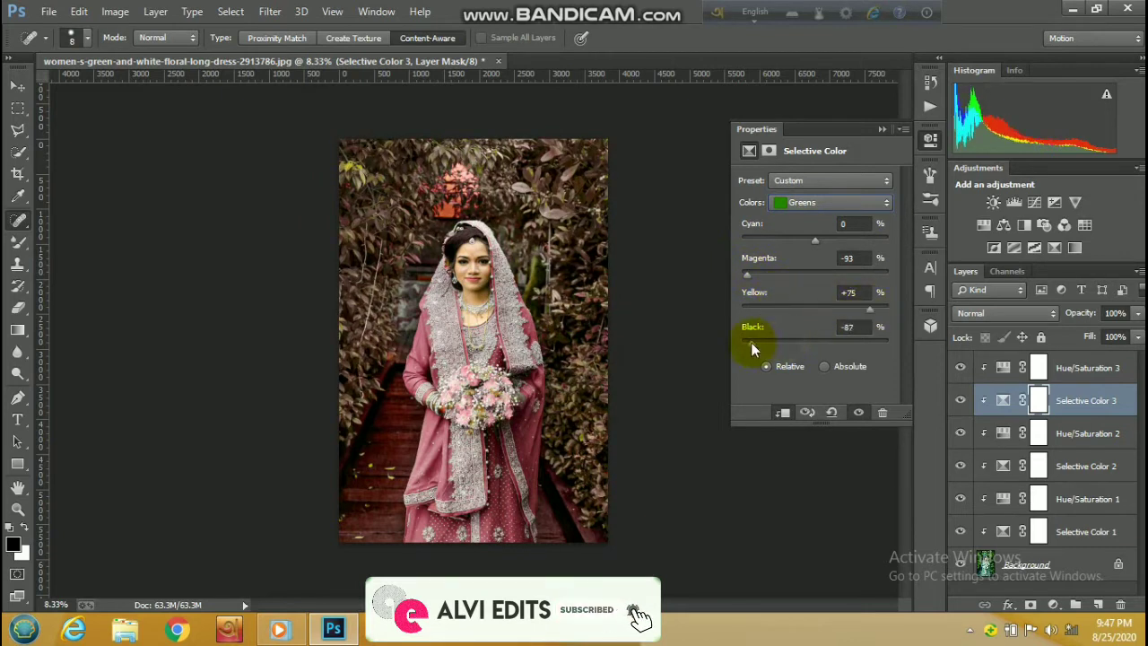
# - Shift the Neutrals' Yellow and fine-tune the Blacks' Cyan and colour balance
pyautogui.click(816, 203)
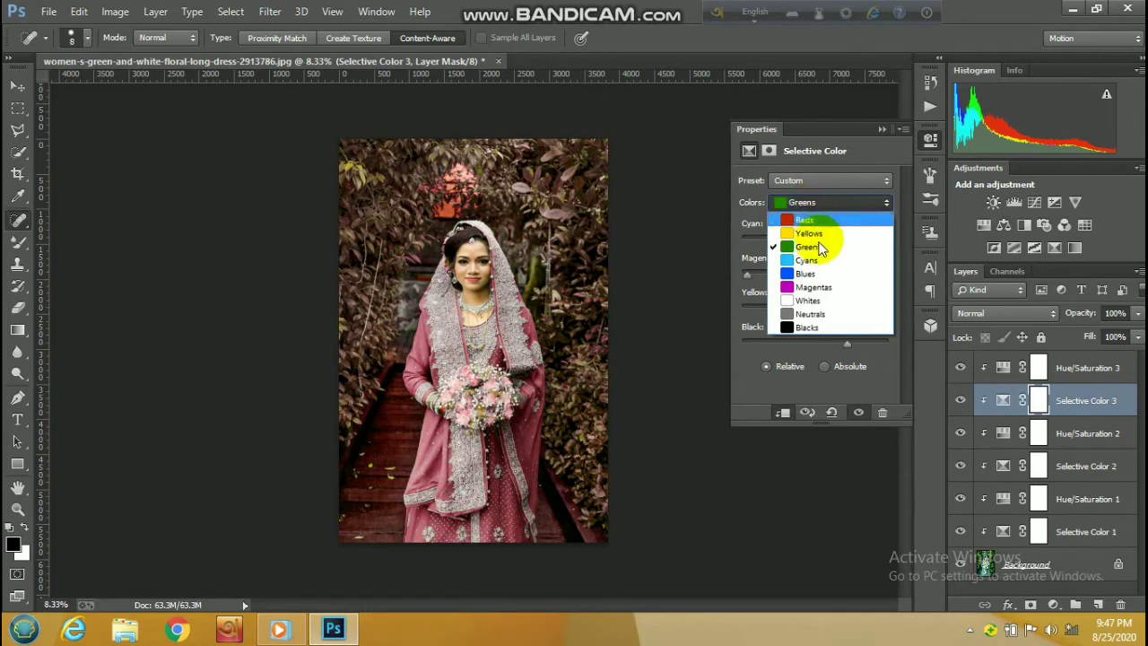
pyautogui.click(816, 314)
pyautogui.moveTo(780, 311)
pyautogui.mouseDown()
pyautogui.moveTo(819, 312)
pyautogui.moveTo(815, 348)
pyautogui.mouseUp()
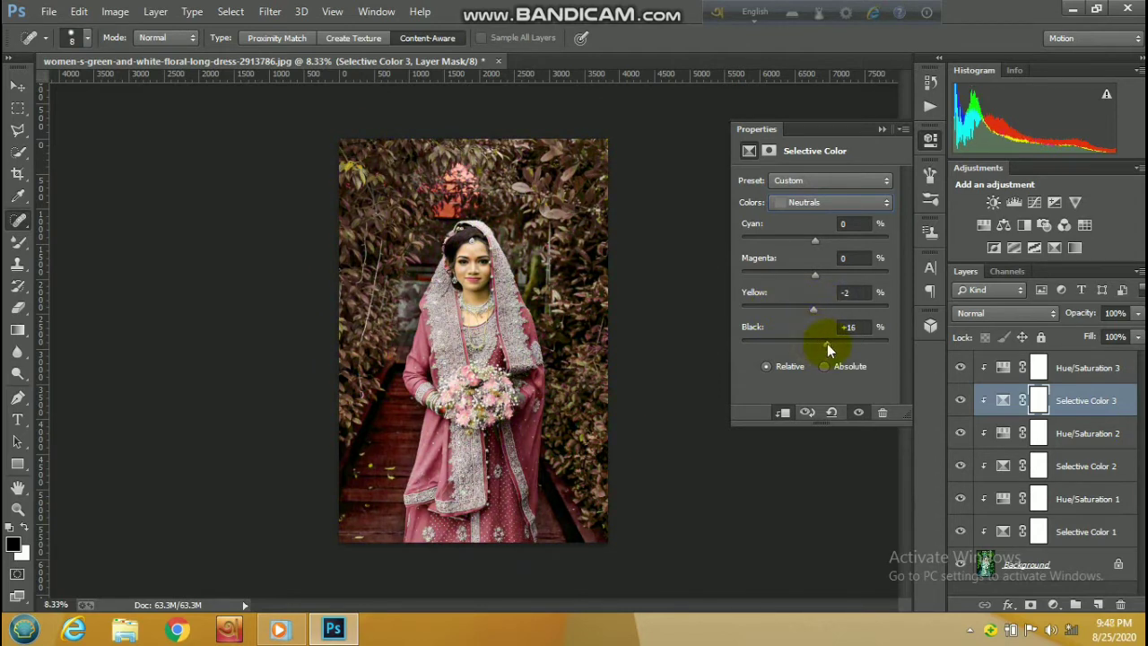
pyautogui.click(834, 202)
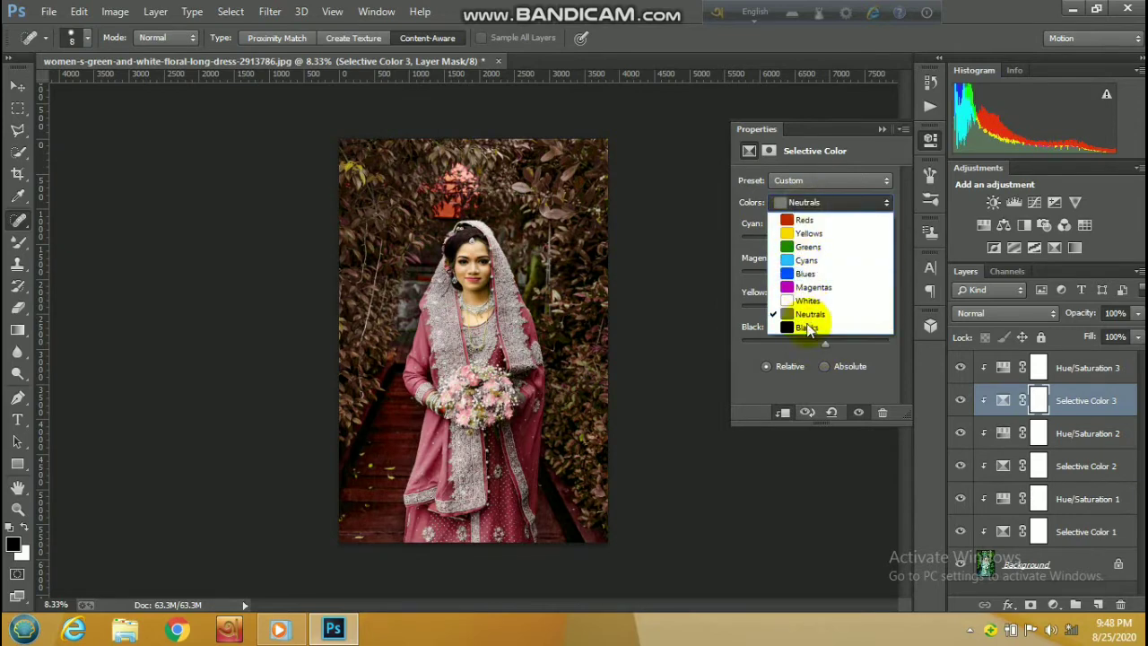
pyautogui.click(803, 325)
pyautogui.moveTo(809, 247); pyautogui.dragTo(818, 247)
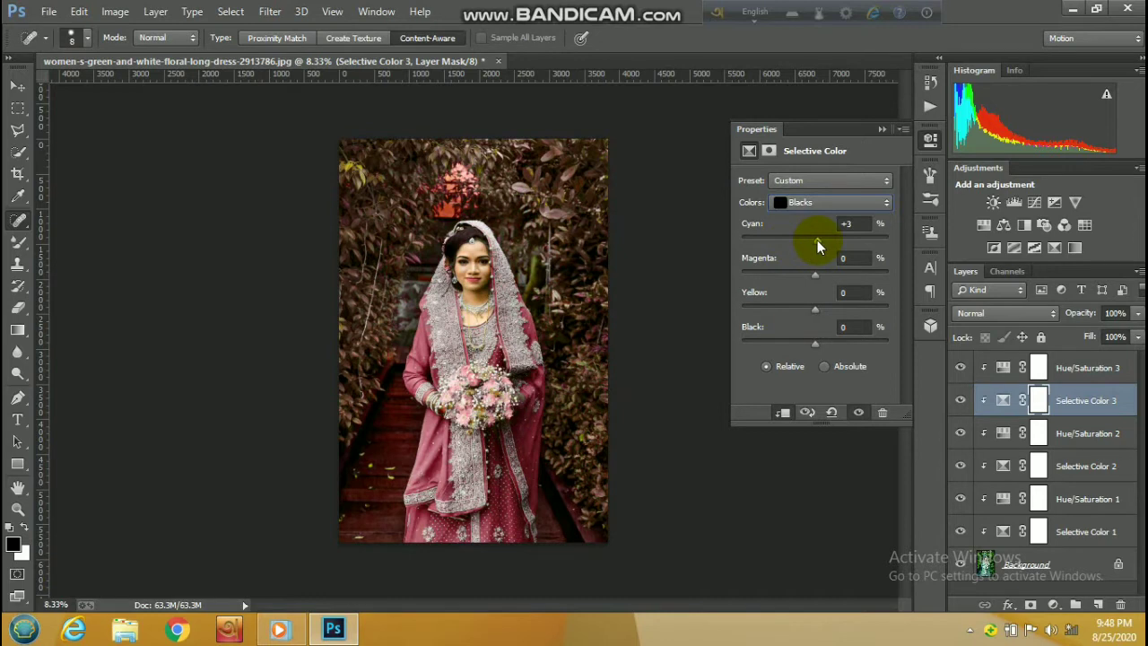
pyautogui.moveTo(817, 240)
pyautogui.mouseDown()
pyautogui.moveTo(803, 280)
pyautogui.moveTo(804, 308)
pyautogui.moveTo(820, 311)
pyautogui.mouseUp()
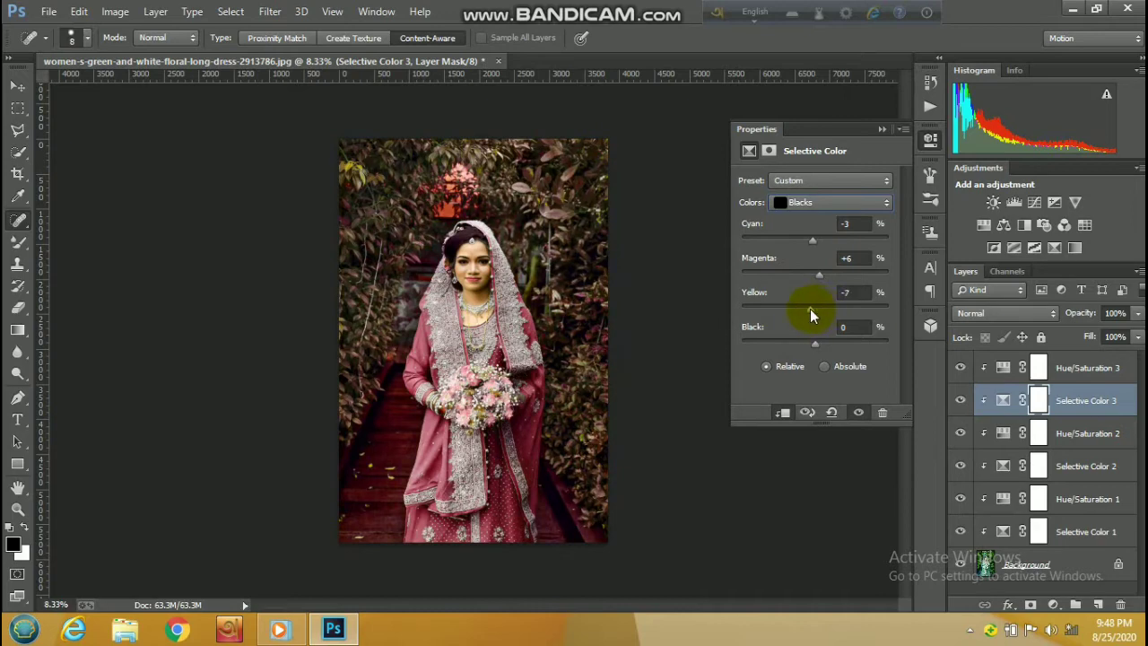
pyautogui.moveTo(814, 343)
pyautogui.mouseDown()
pyautogui.moveTo(805, 349)
pyautogui.moveTo(826, 351)
pyautogui.moveTo(814, 354)
pyautogui.mouseUp()
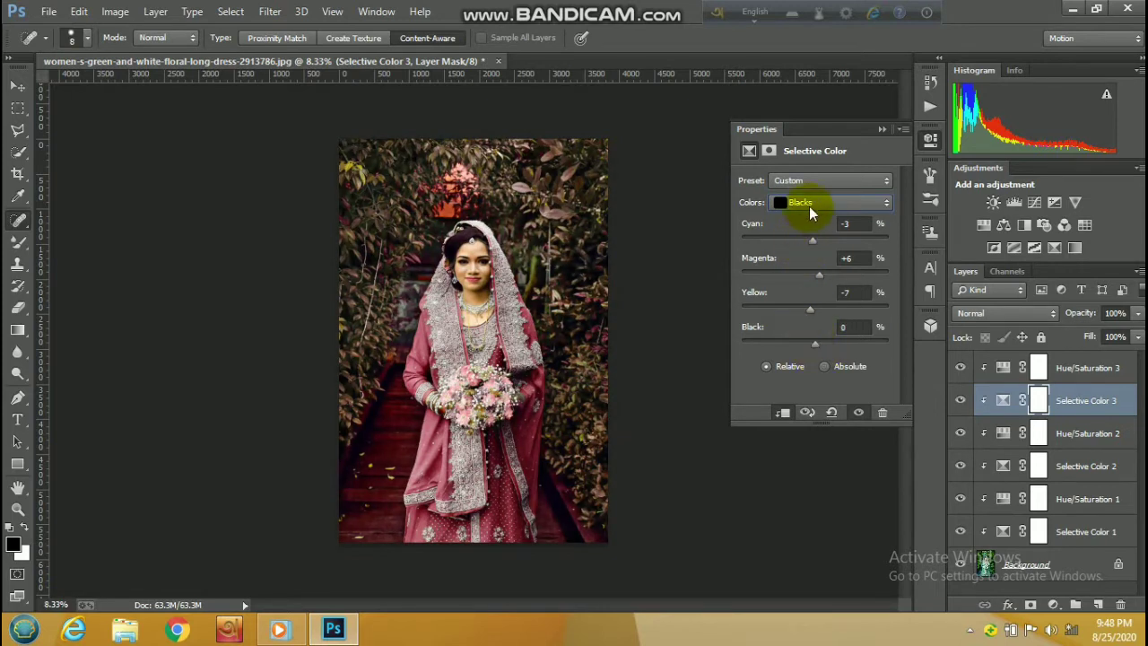
# - Finalize the Greens at Cyan +74, Magenta -6, Yellow +75, Black +44
pyautogui.click(810, 202)
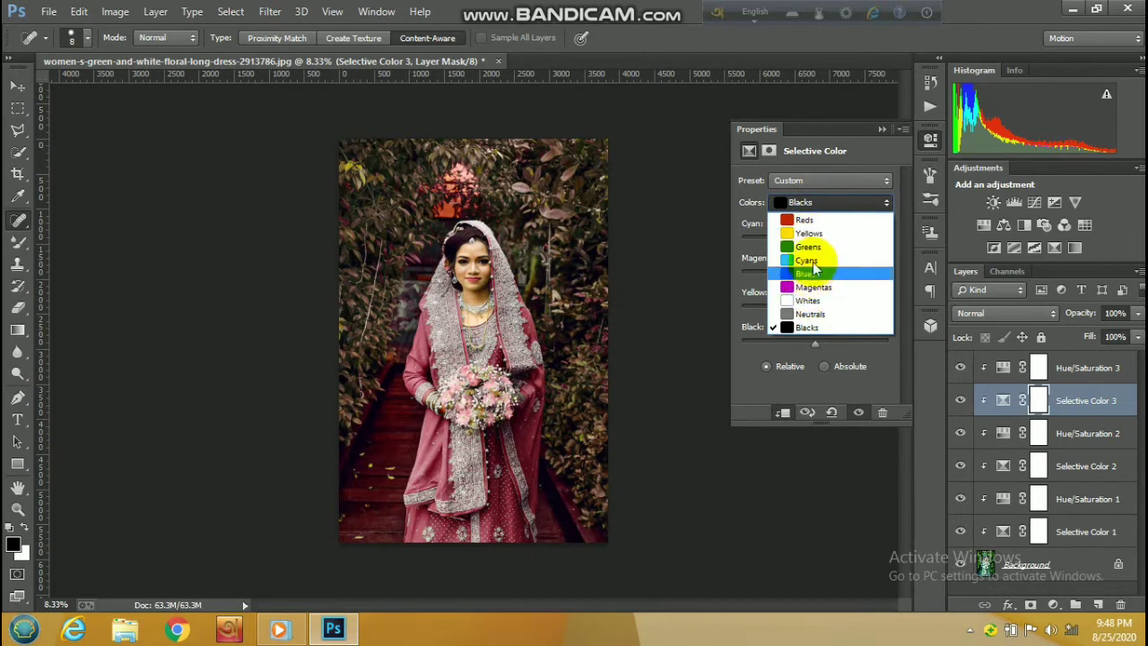
pyautogui.click(808, 247)
pyautogui.moveTo(780, 238)
pyautogui.mouseDown()
pyautogui.moveTo(749, 236)
pyautogui.moveTo(868, 237)
pyautogui.mouseUp()
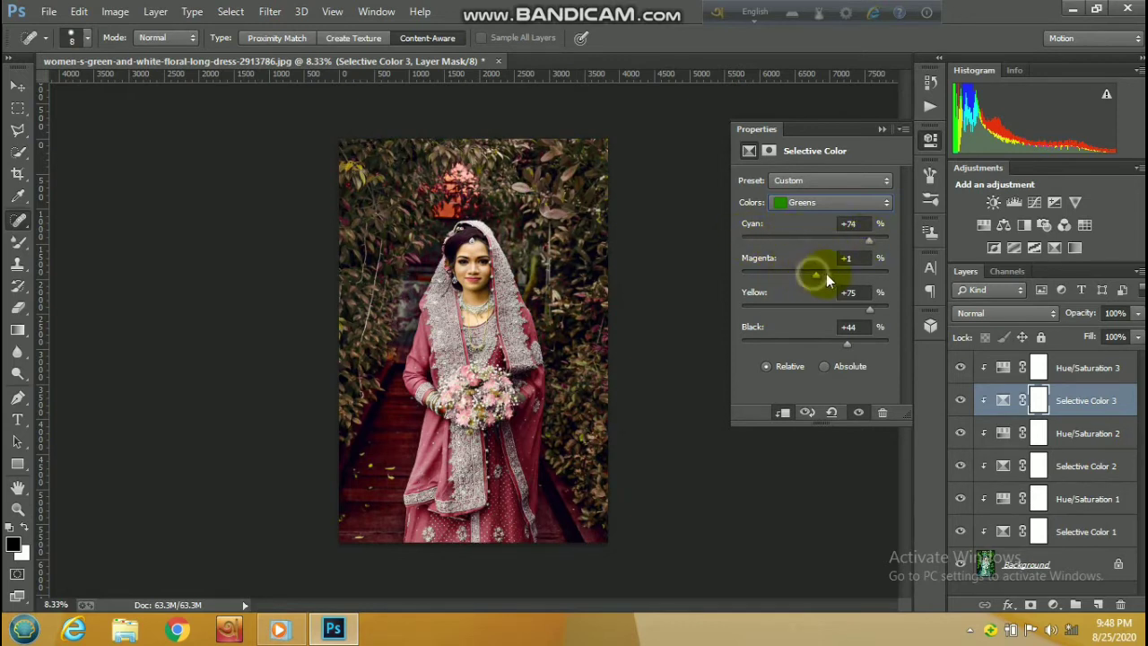
pyautogui.moveTo(840, 274); pyautogui.dragTo(812, 276)
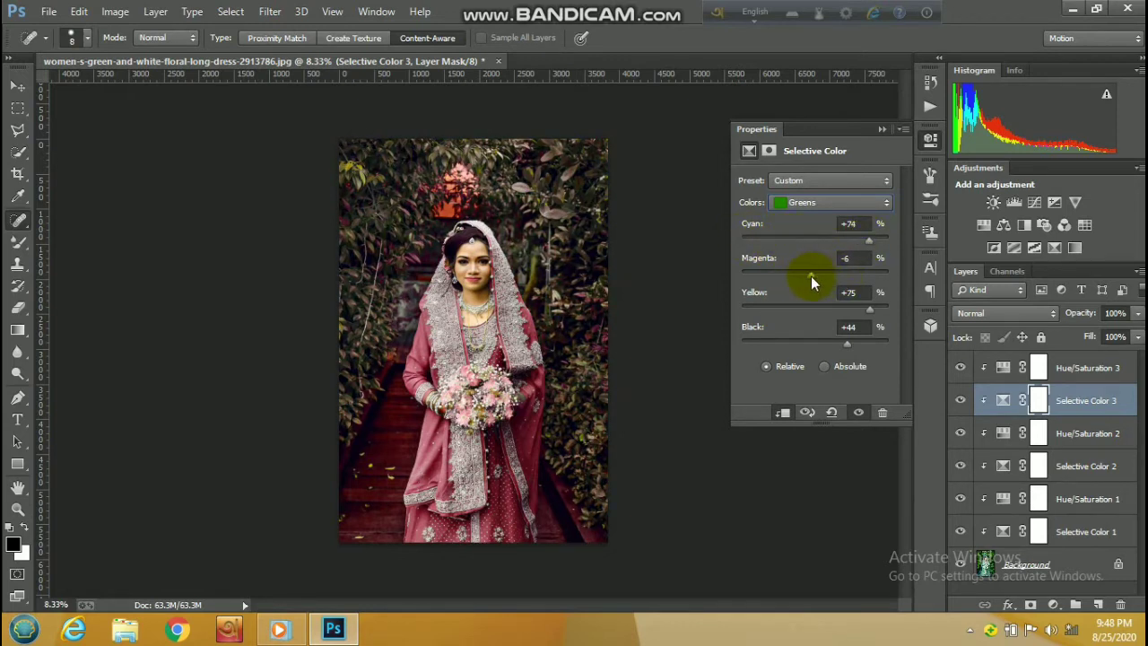
pyautogui.click(878, 130)
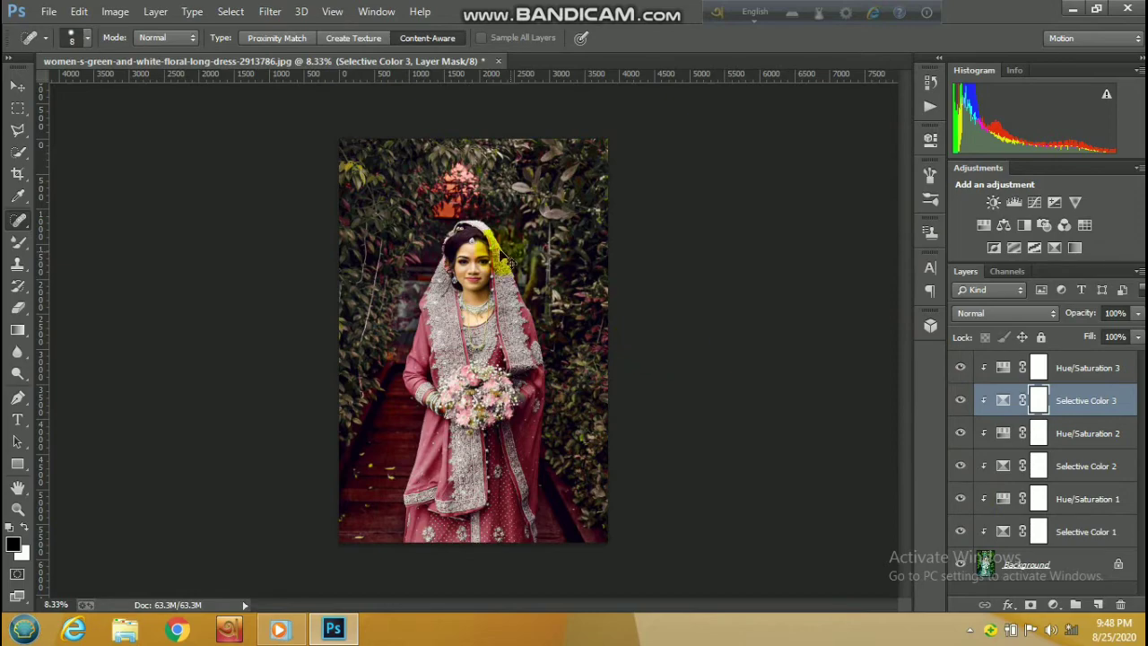
pyautogui.scroll(3, 500, 258)
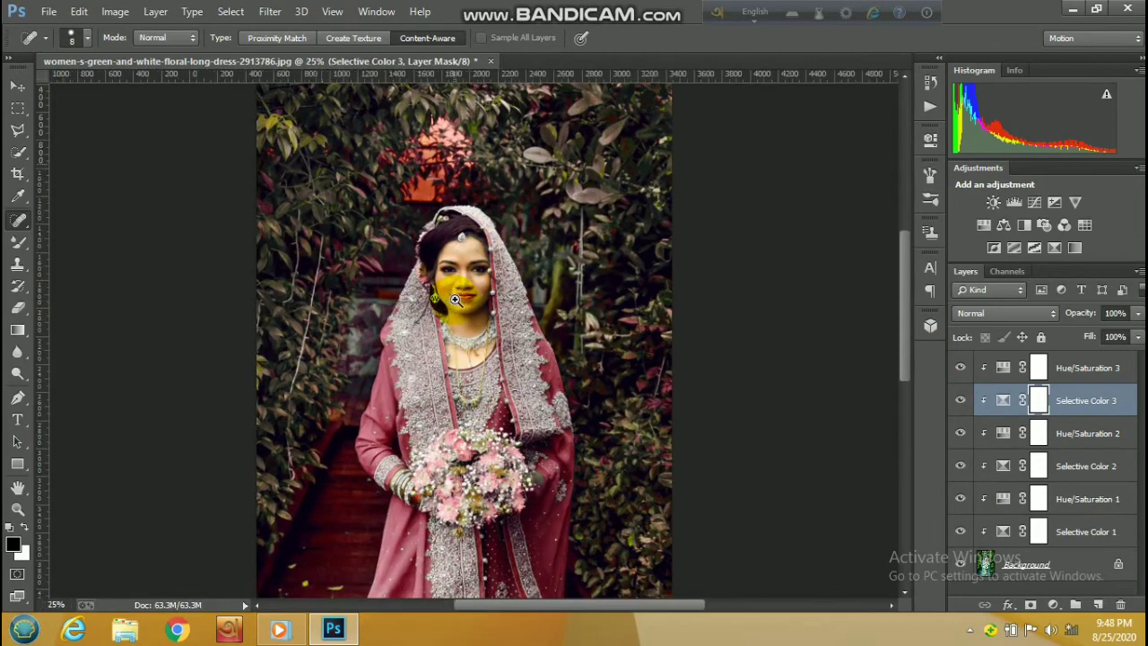
pyautogui.scroll(2, 455, 299)
pyautogui.scroll(-1, 456, 299)
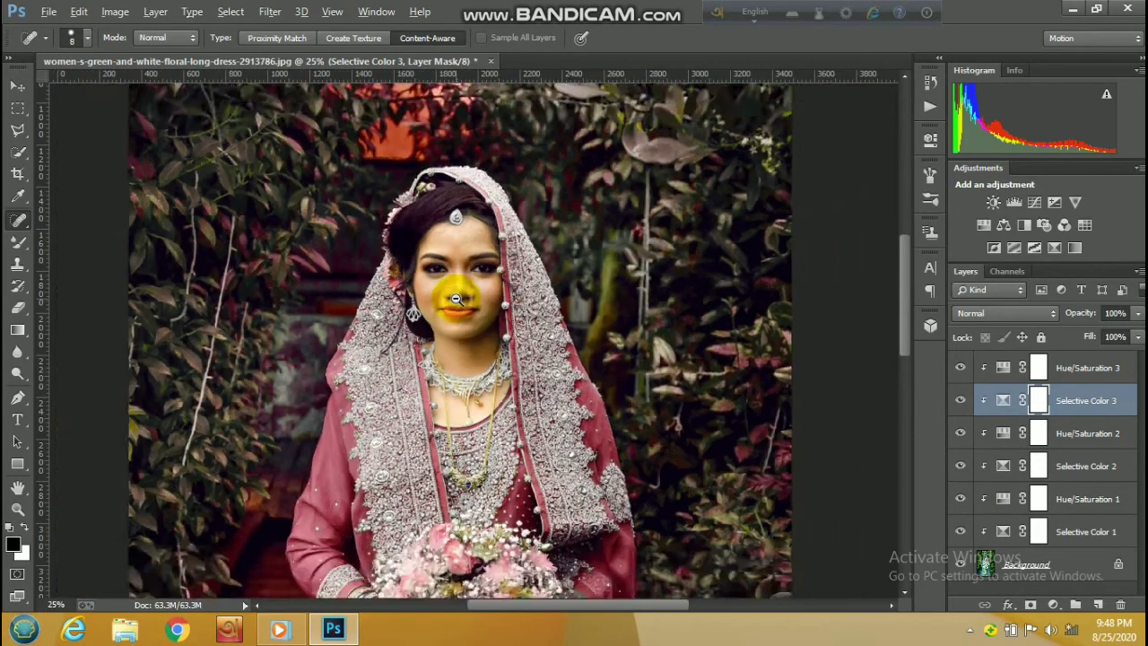
pyautogui.scroll(-1, 455, 298)
pyautogui.scroll(-1, 456, 299)
pyautogui.scroll(-3, 456, 298)
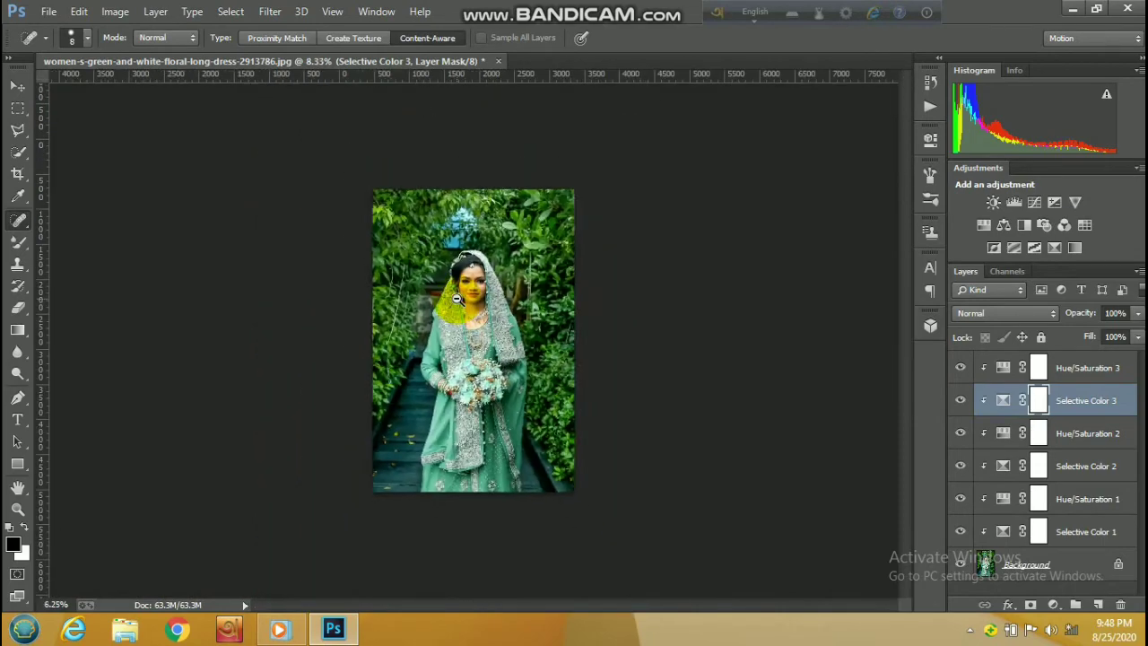
pyautogui.scroll(2, 455, 299)
pyautogui.scroll(1, 456, 298)
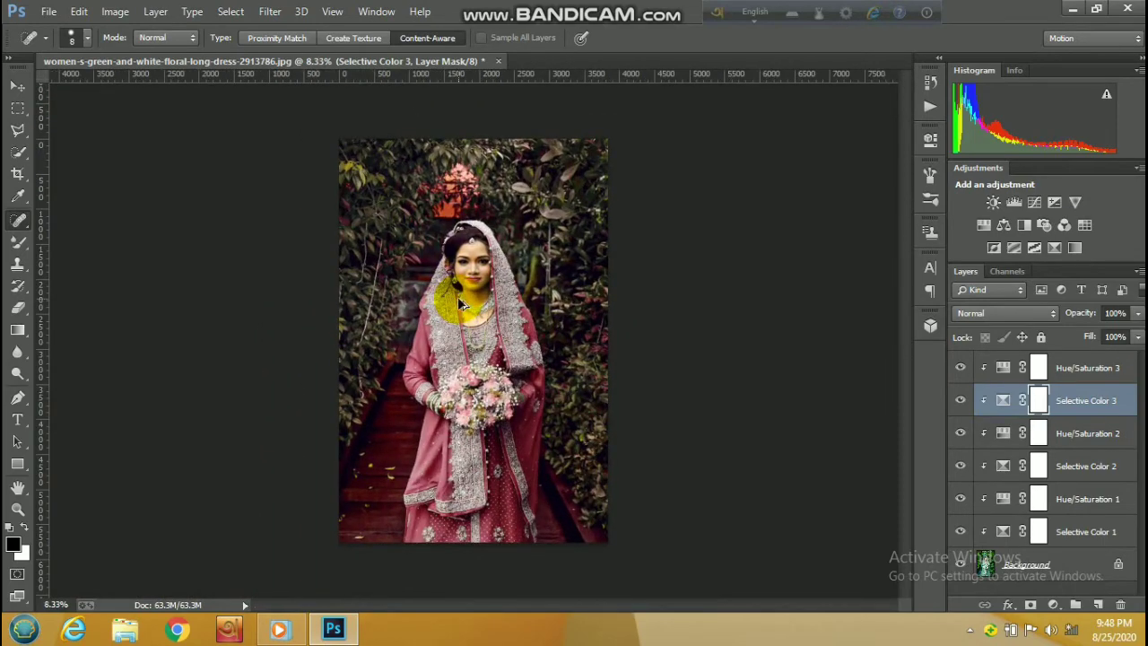
# - Save the portrait as a JPEG copy in Downloads > New folder at quality 12
pyautogui.hotkey('ctrl', 'shift', 's')
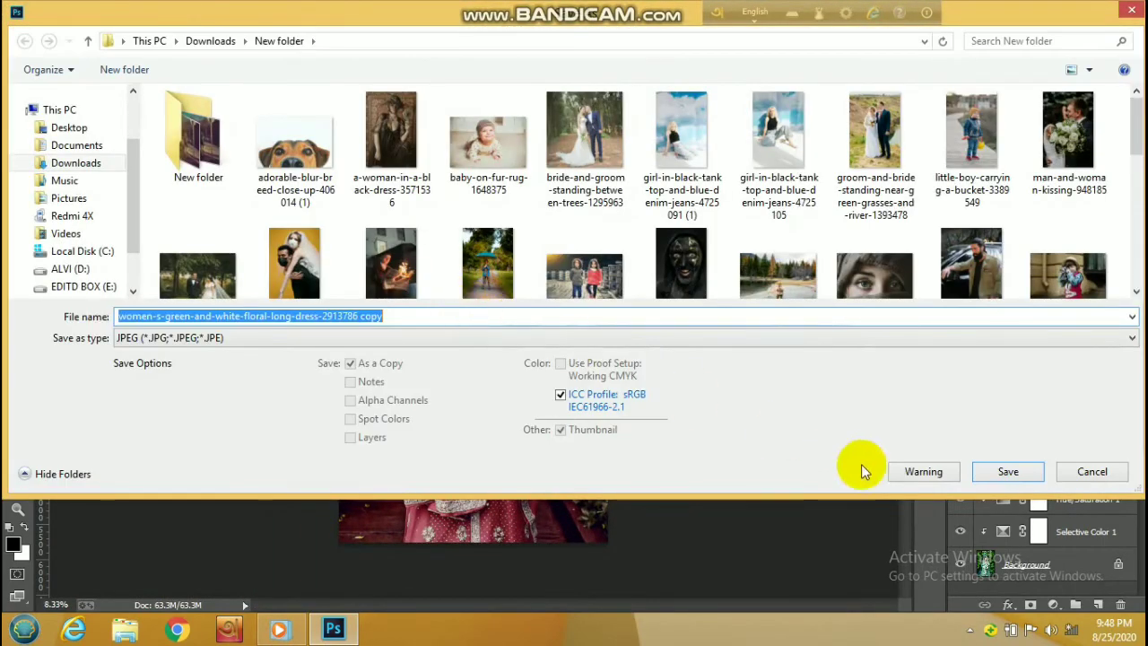
pyautogui.click(1008, 471)
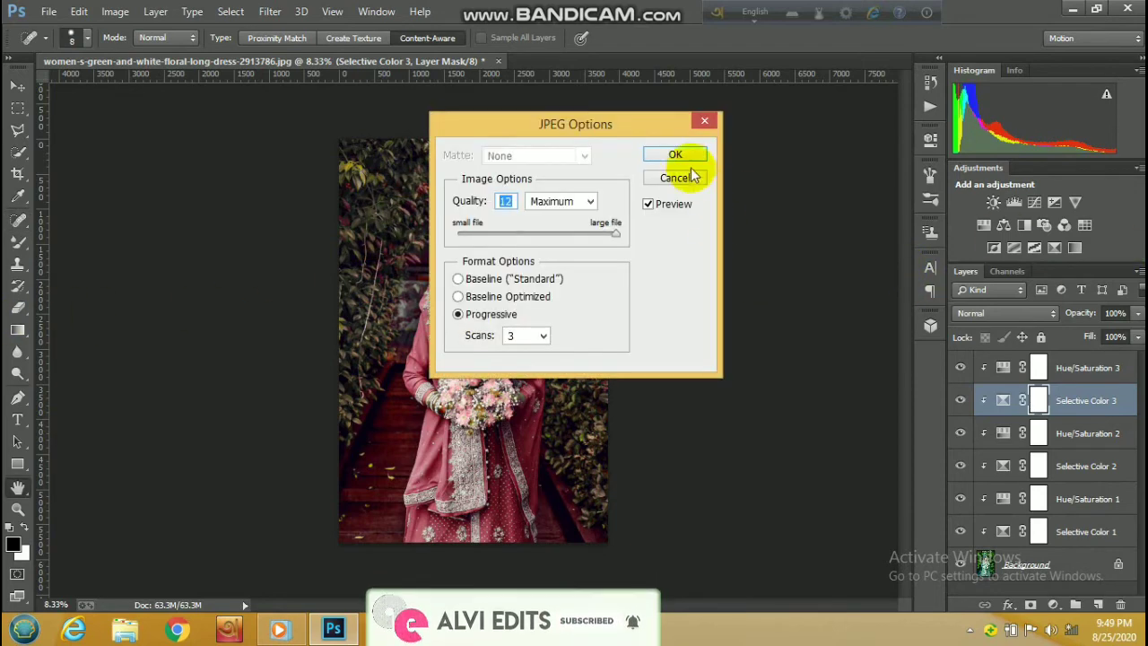
pyautogui.click(677, 154)
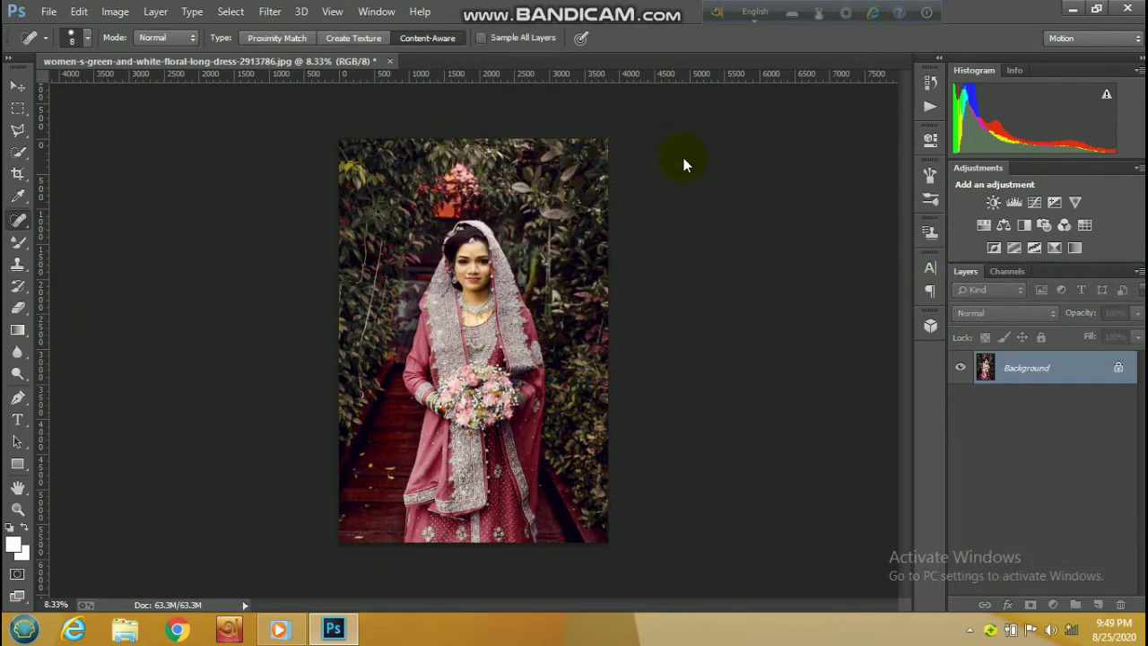